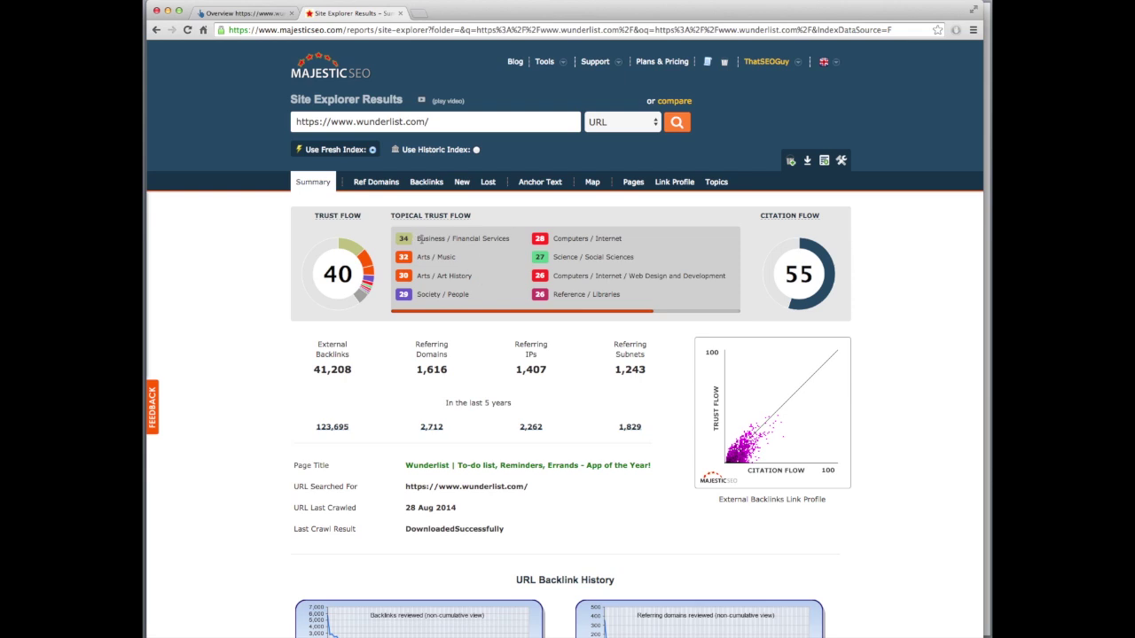
- Examine the Business / Financial Services topical trust flow and the external backlink and referring domain counts in the wunderlist.com summary
left_click_drag(418, 239, 507, 239)
left_click(487, 238)
left_click_drag(457, 374, 314, 369)
left_click(373, 376)
left_click_drag(329, 371, 345, 370)
left_click(324, 370)
left_click_drag(418, 373, 454, 373)
left_click(442, 373)
- Review the backlink history charts, top backlinks and anchor text breakdown in the summary report
scroll(929, 416, "down", 1)
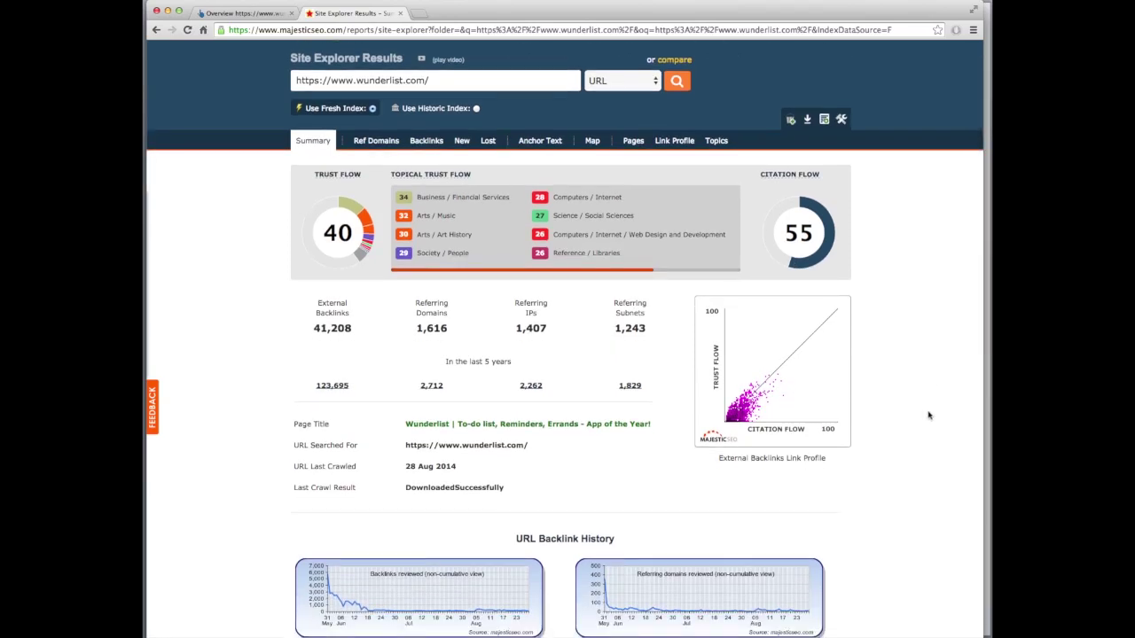
scroll(928, 416, "down", 8)
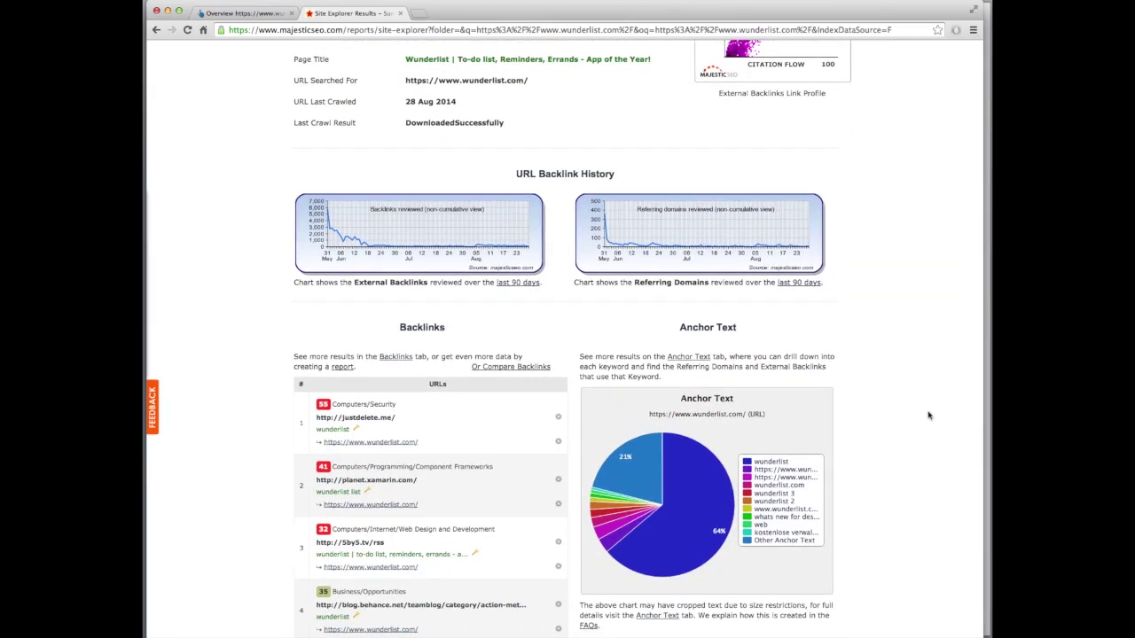
scroll(929, 416, "down", 4)
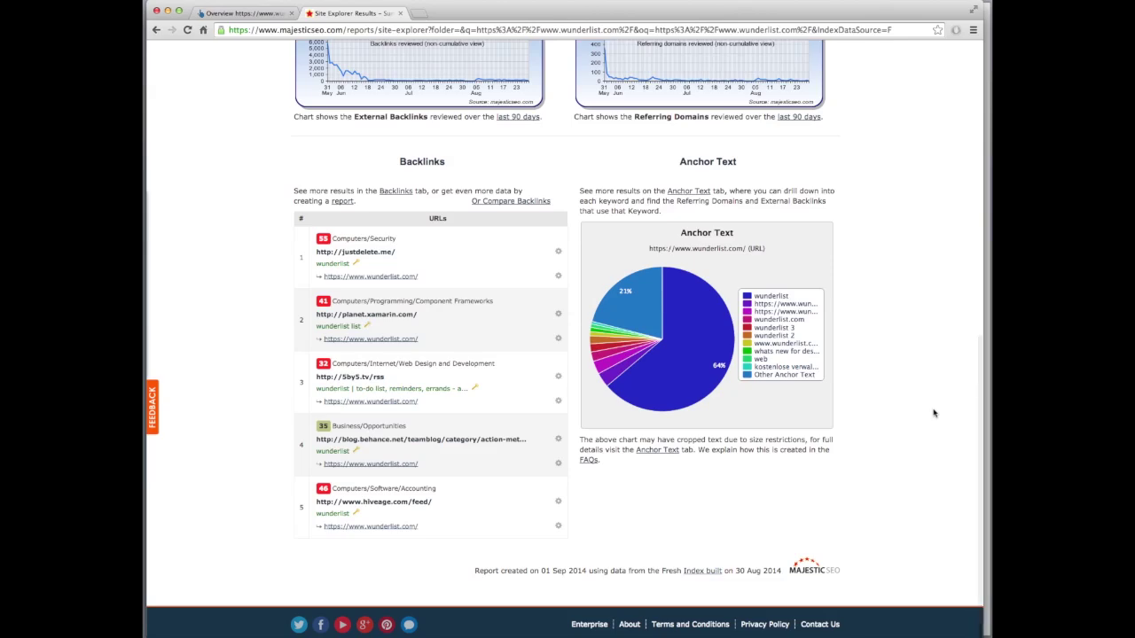
scroll(926, 417, "up", 10)
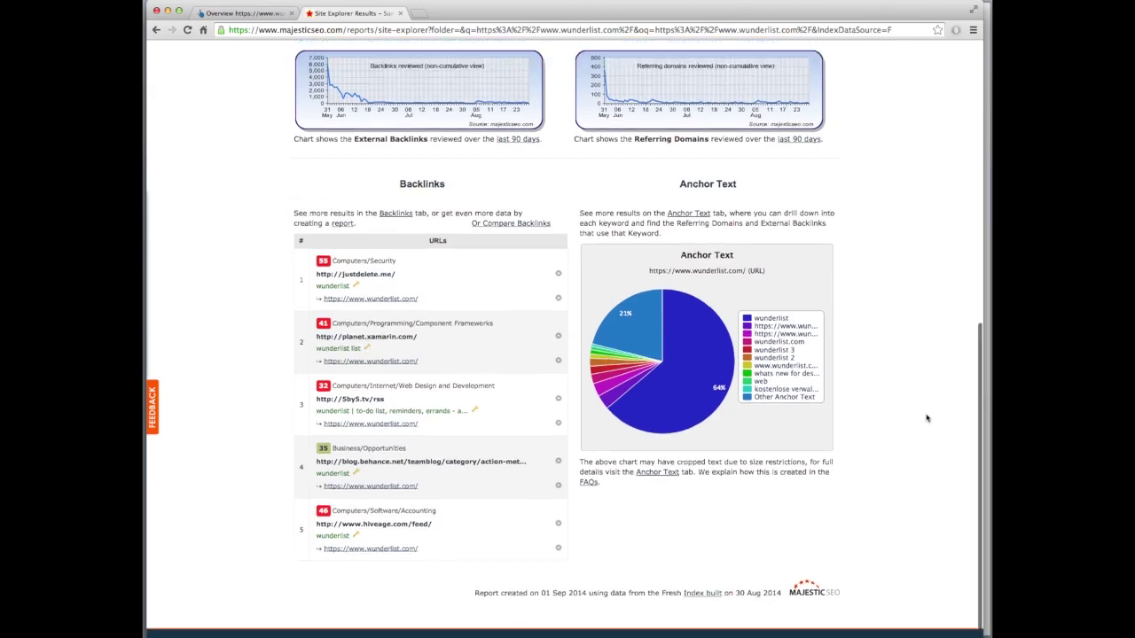
- Open the referring domains report for wunderlist.com and look through it, rechecking the external backlink count in the summary
left_click(391, 182)
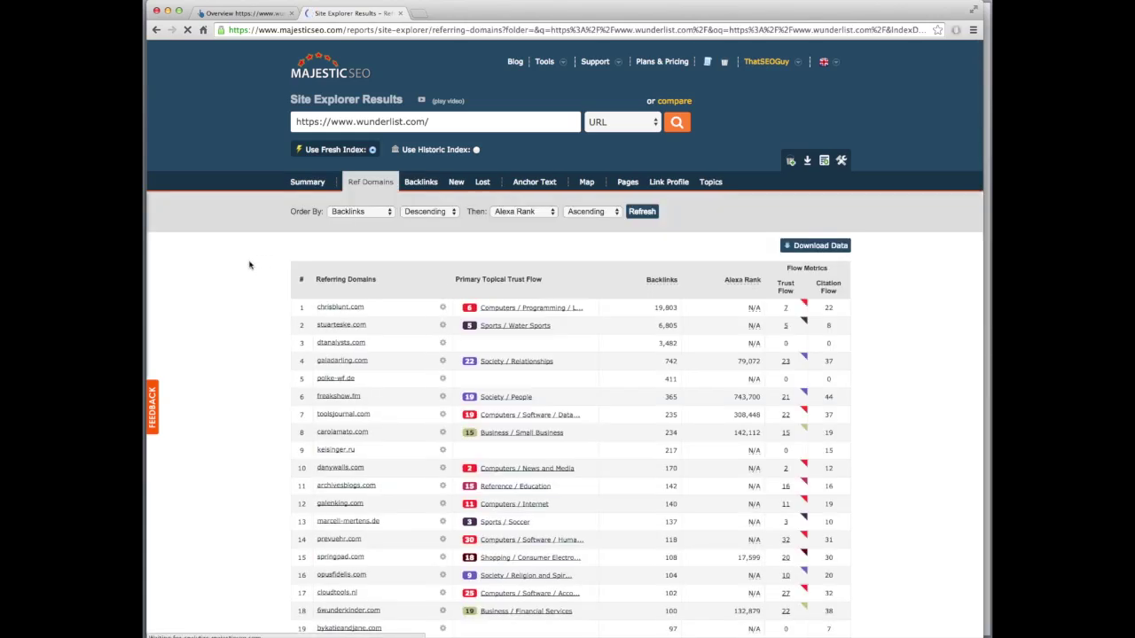
scroll(268, 257, "down", 3)
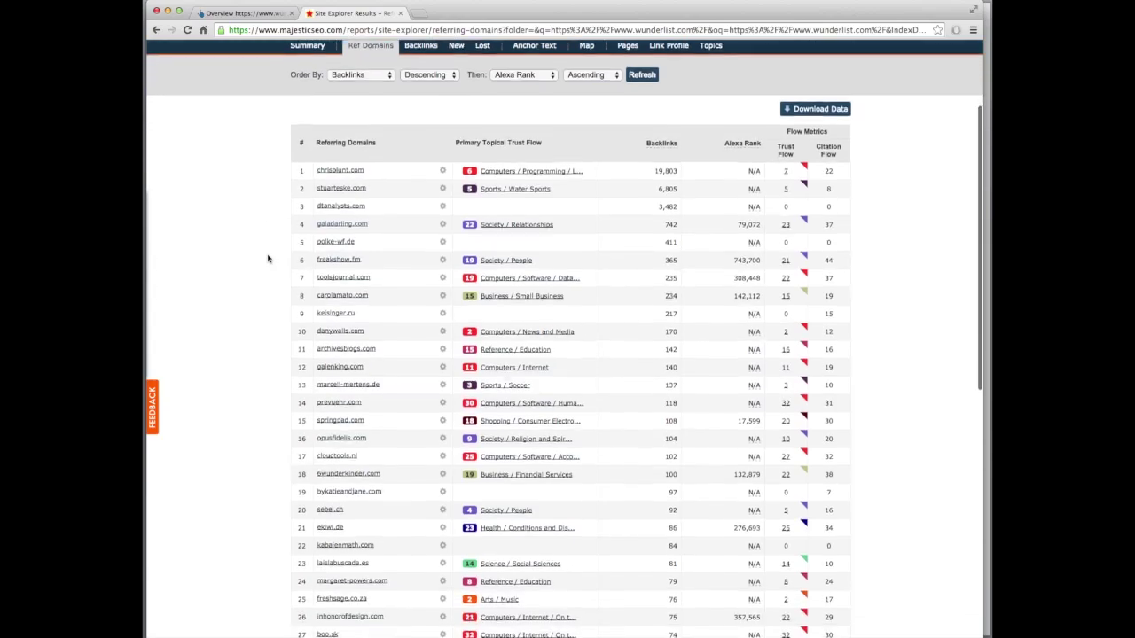
scroll(268, 258, "down", 3)
scroll(266, 253, "up", 5)
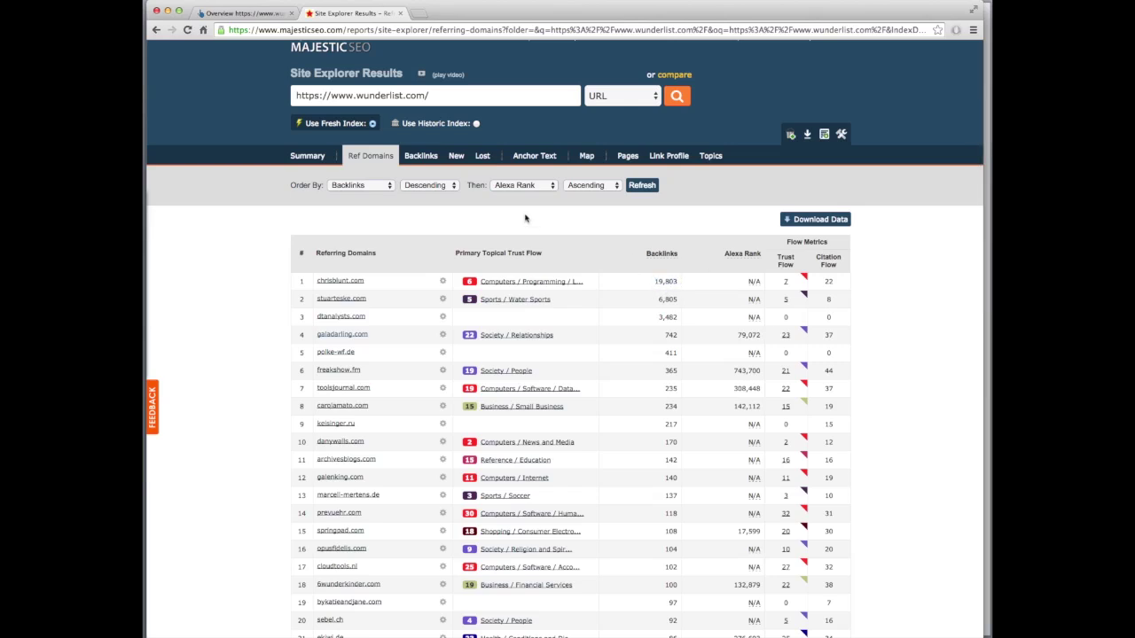
left_click(302, 157)
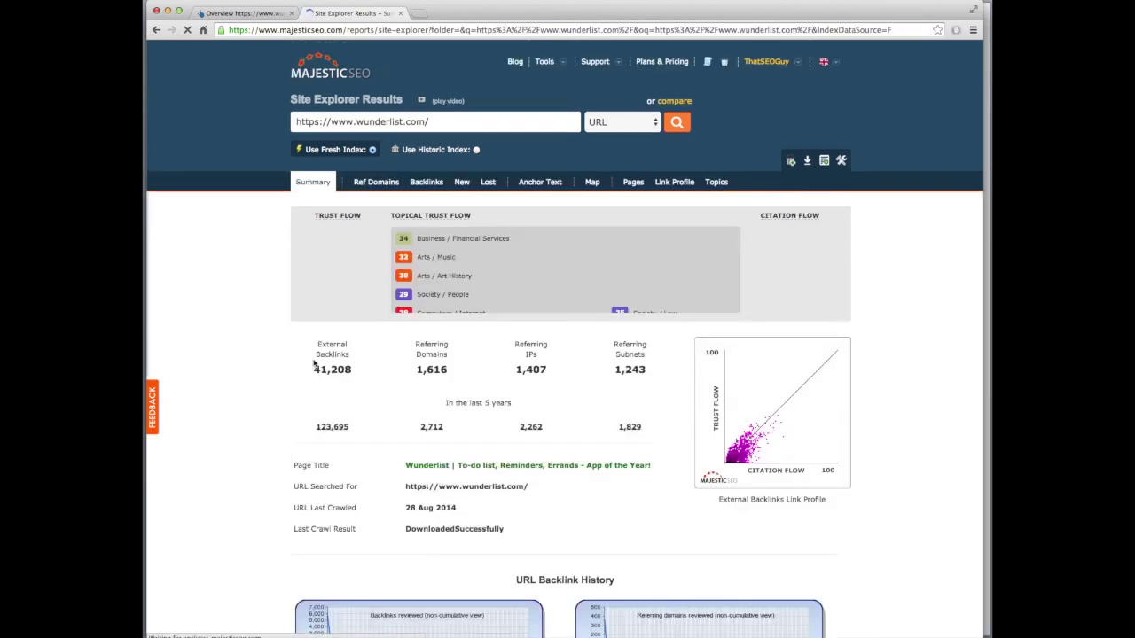
left_click(376, 182)
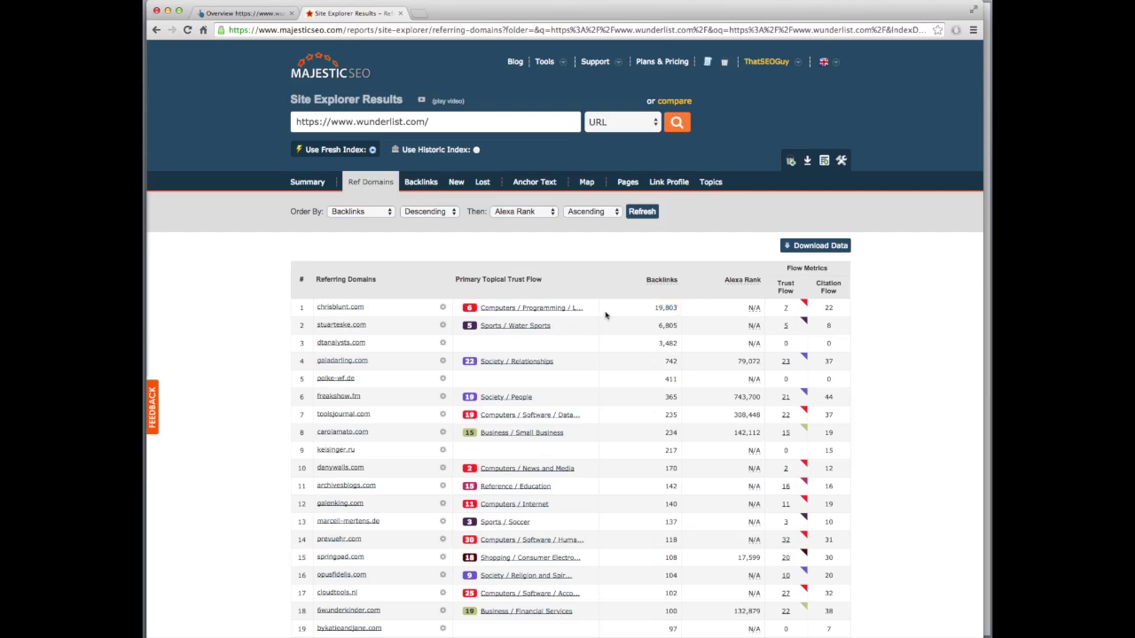
- Visit the website of the first listed referring domain and return to the referring domains report
left_click(352, 313)
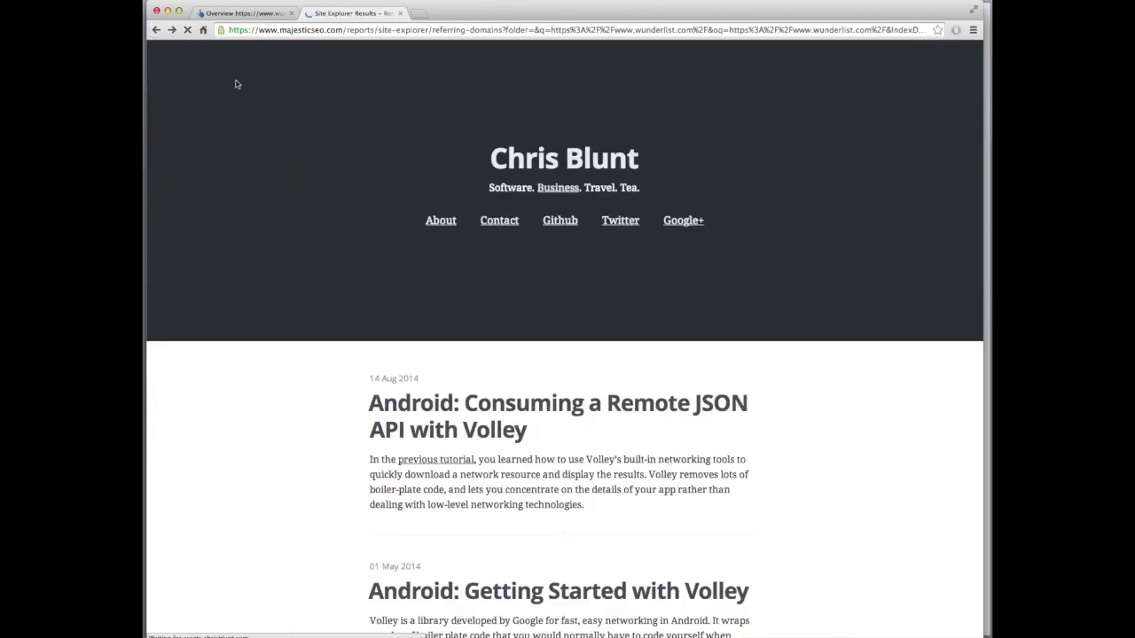
left_click(156, 30)
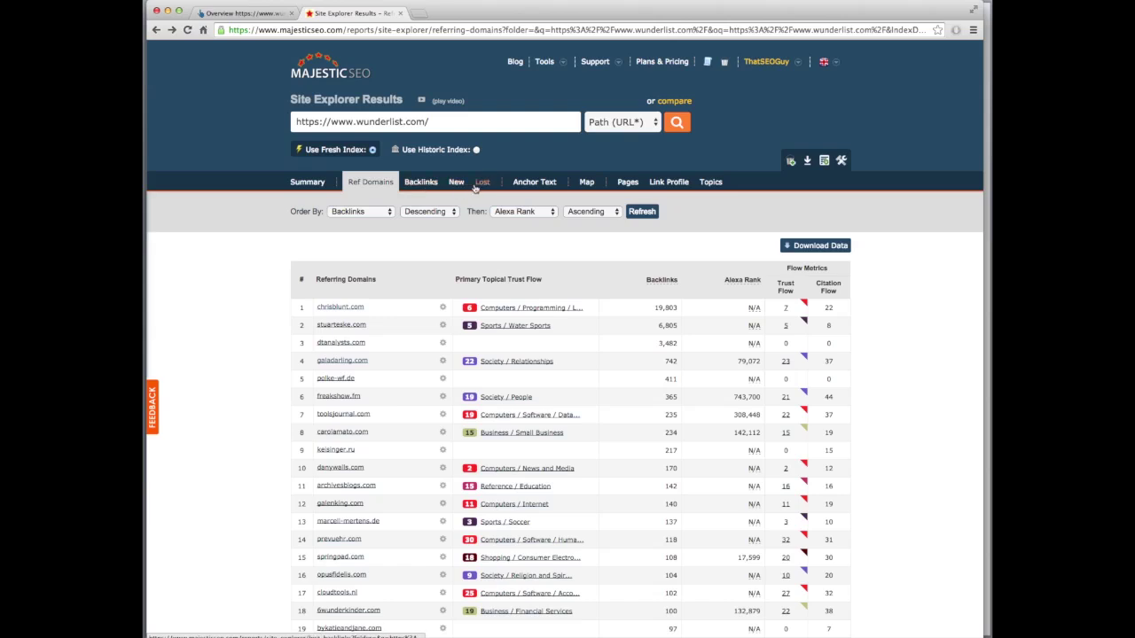
left_click(442, 307)
left_click(442, 308)
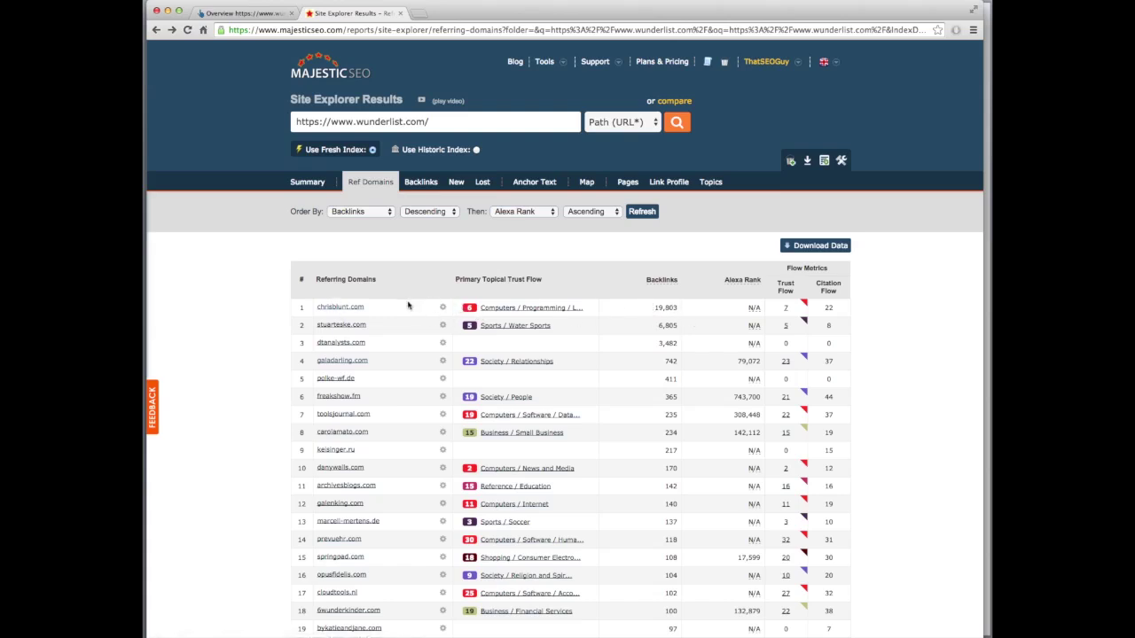
- Examine the backlink counts and flow metrics of the listed referring domains, starting with the first domain
left_click_drag(652, 308, 676, 308)
left_click(652, 317)
scroll(656, 359, "down", 2)
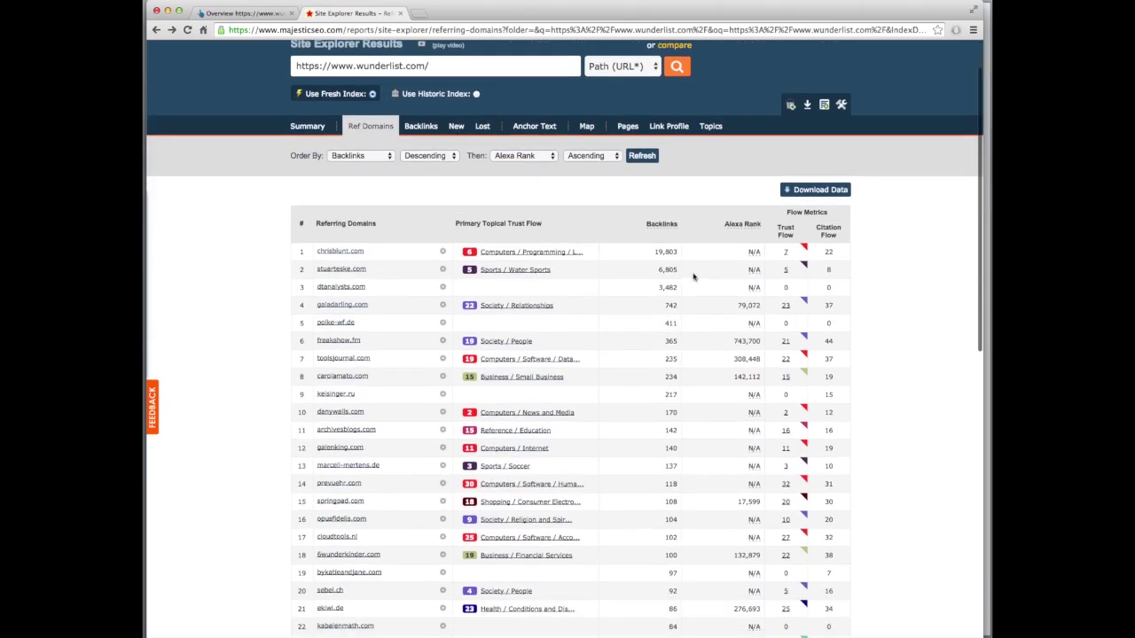
left_click_drag(657, 271, 689, 473)
left_click(659, 443)
scroll(664, 332, "down", 2)
scroll(666, 335, "up", 3)
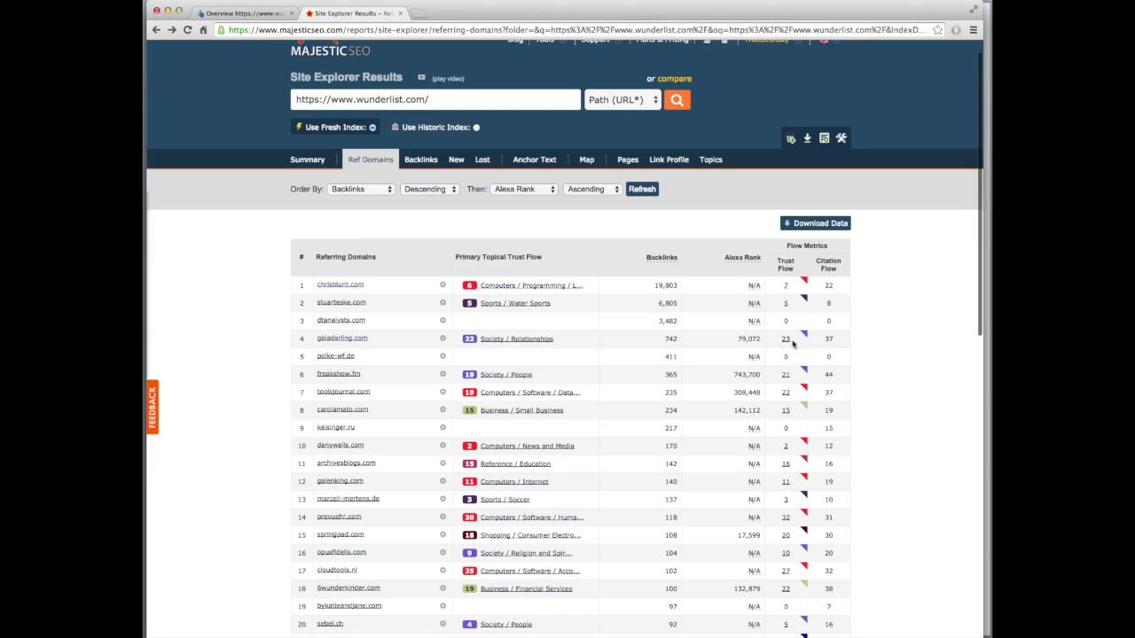
- Open the backlinks report for wunderlist.com and look through the first page of results down to its page links
left_click(424, 165)
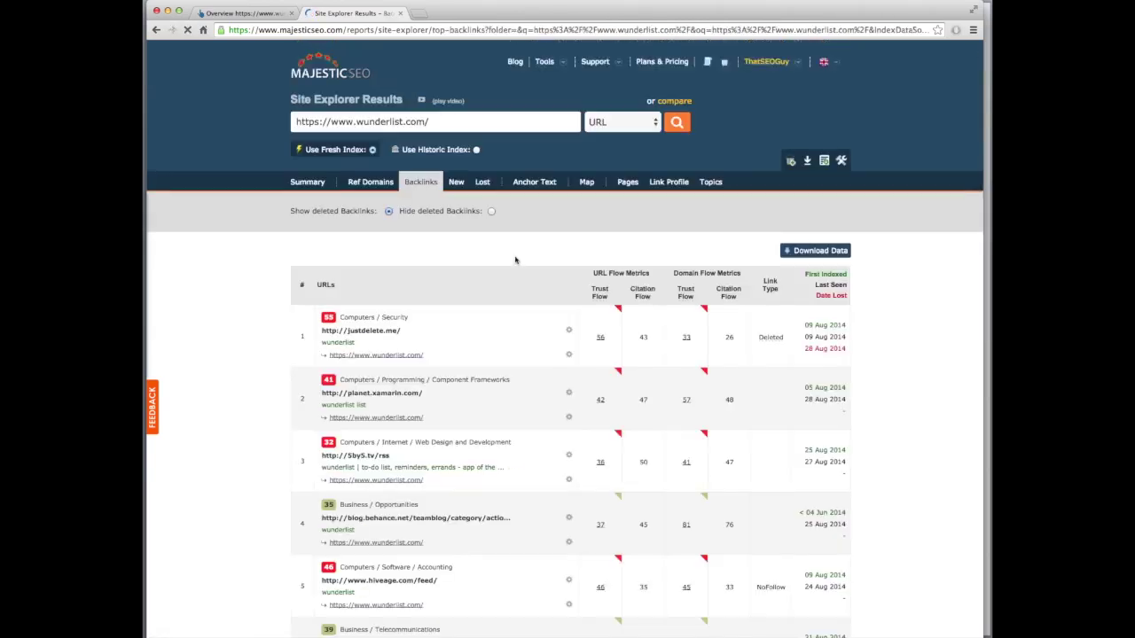
scroll(529, 289, "down", 13)
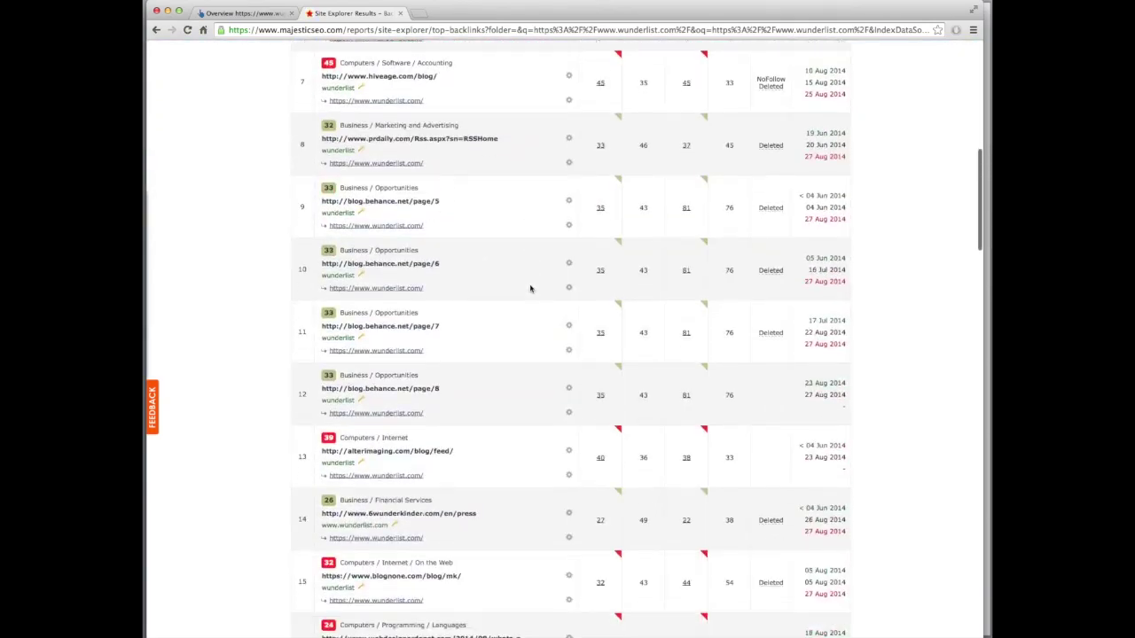
scroll(529, 288, "down", 20)
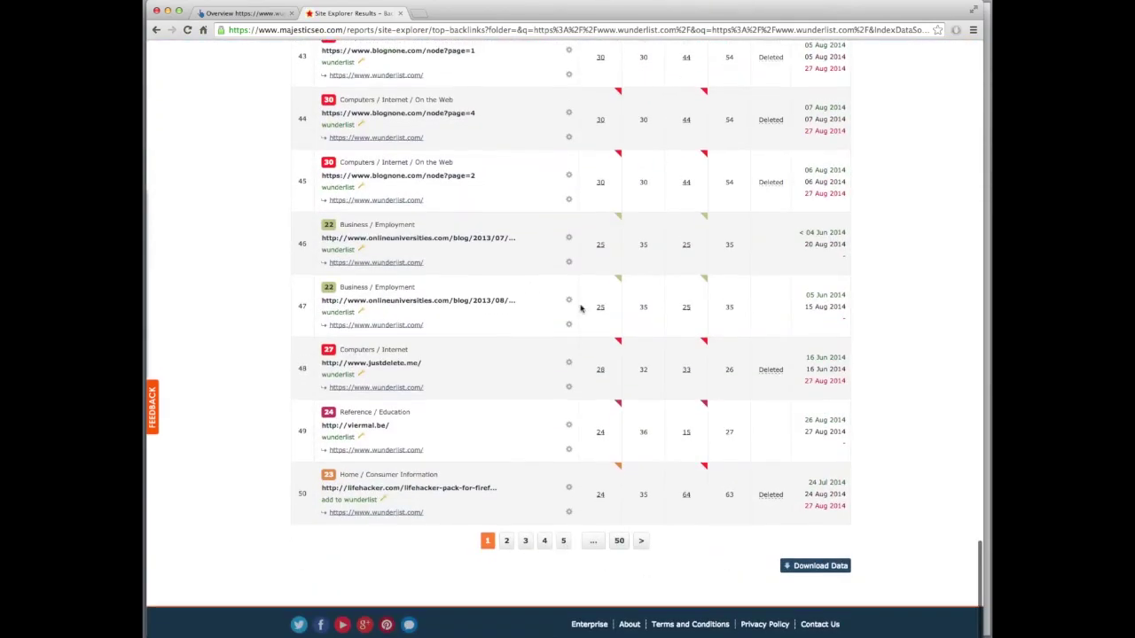
left_click(620, 543)
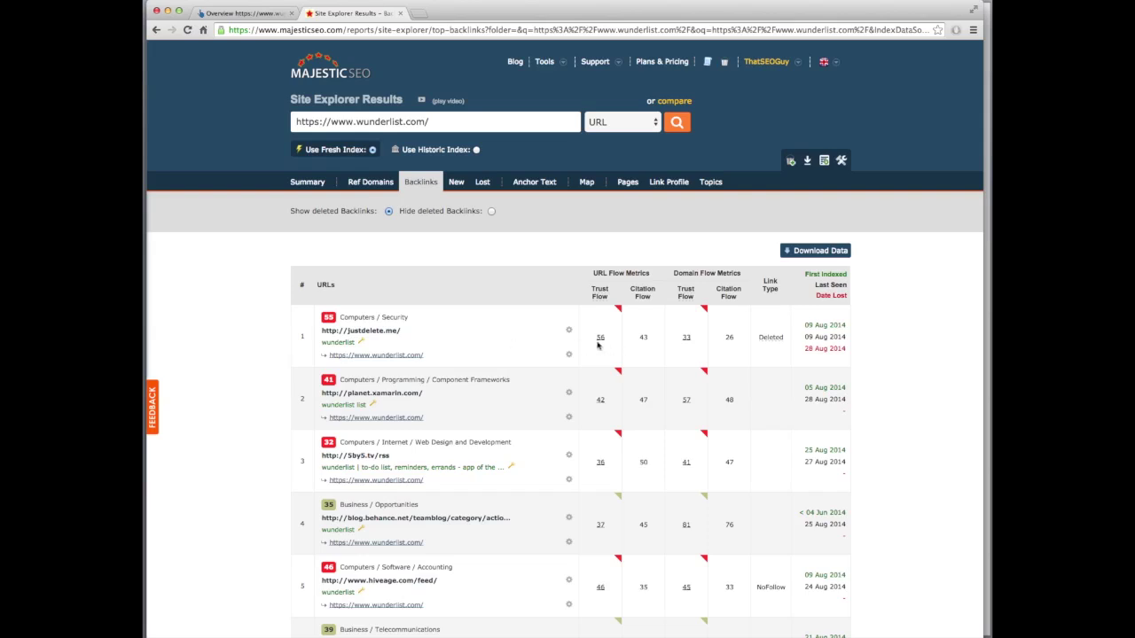
- Examine the backlinks on the first results page and highlight the page/8 part of the blog.behance.net URL
scroll(708, 355, "down", 1)
scroll(673, 363, "down", 2)
scroll(629, 377, "down", 6)
scroll(617, 376, "down", 7)
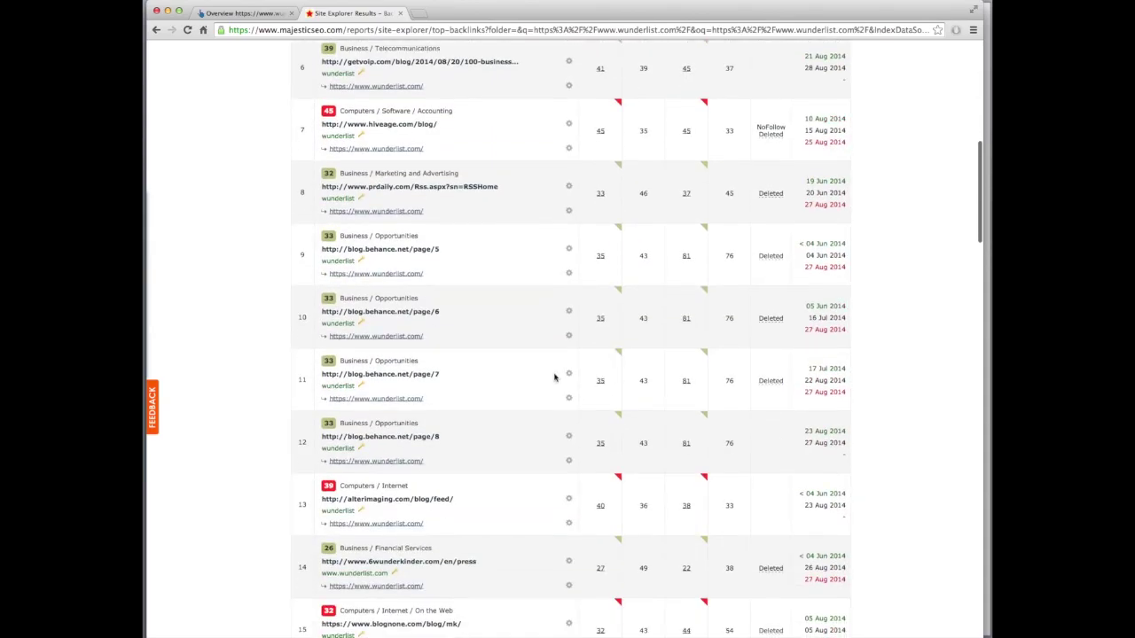
scroll(554, 377, "up", 3)
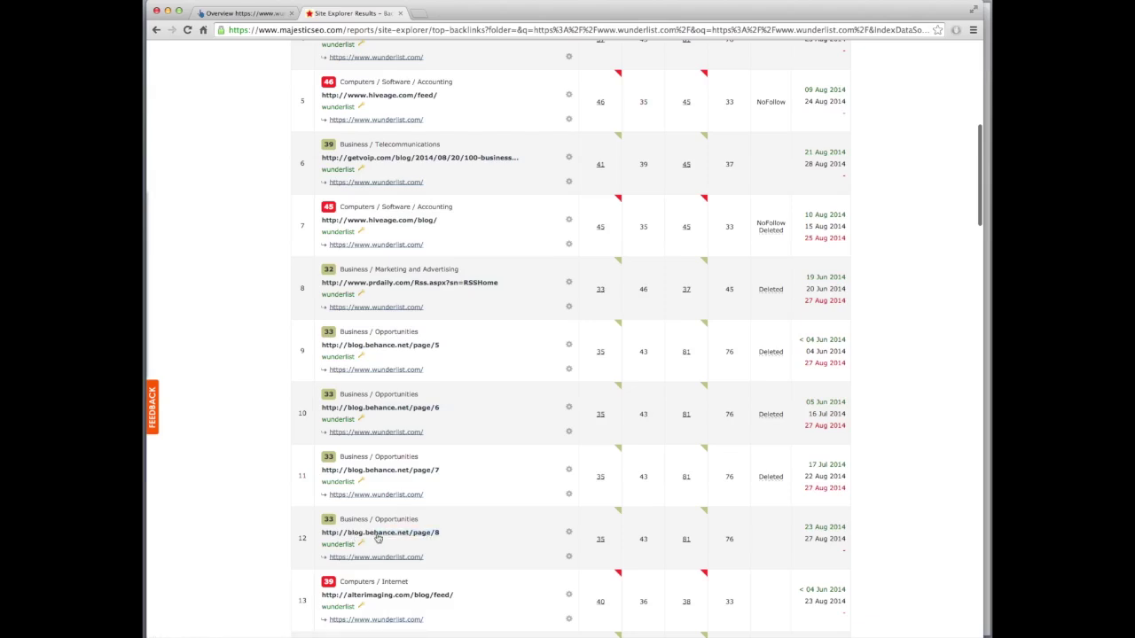
left_click_drag(441, 533, 412, 533)
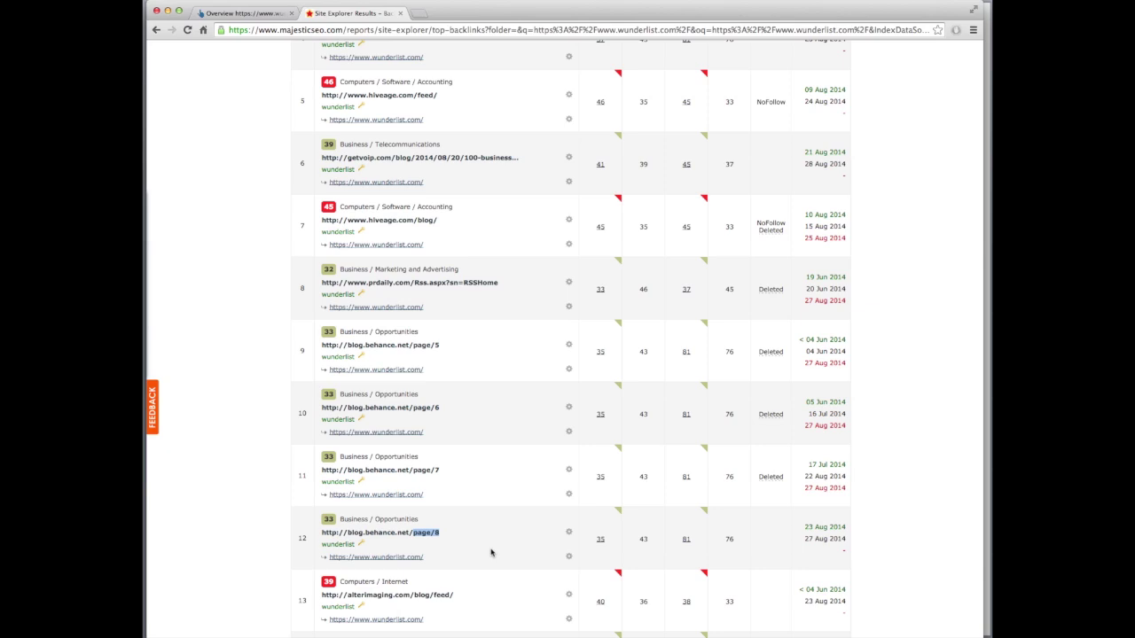
- Go through the rest of the first backlinks page, open results page 3 and look through its links
scroll(501, 529, "up", 15)
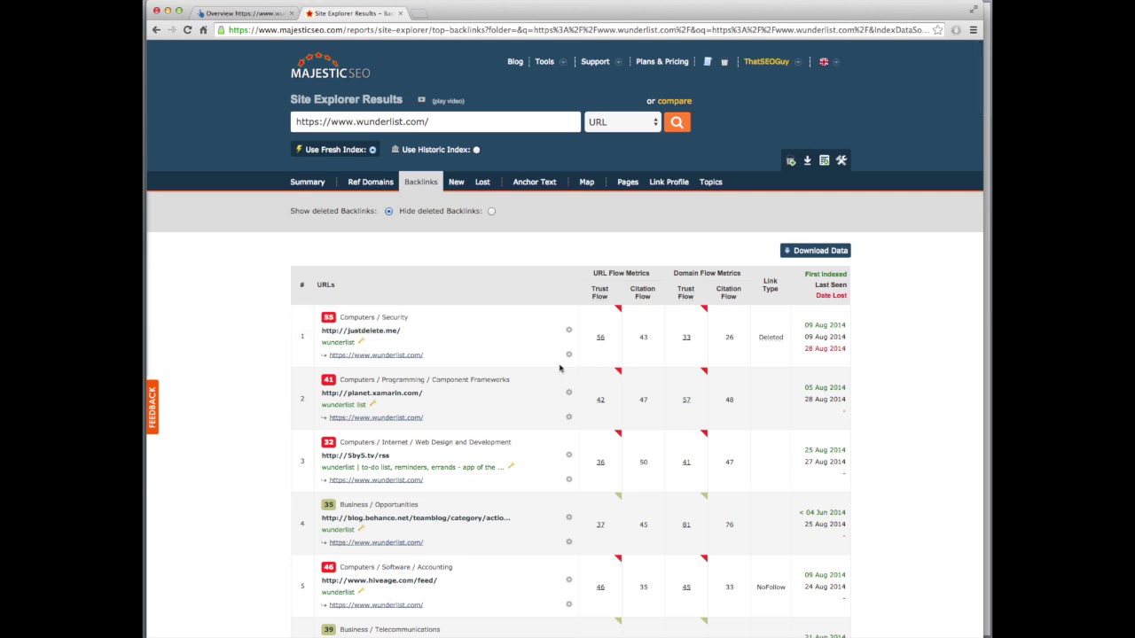
scroll(544, 376, "down", 10)
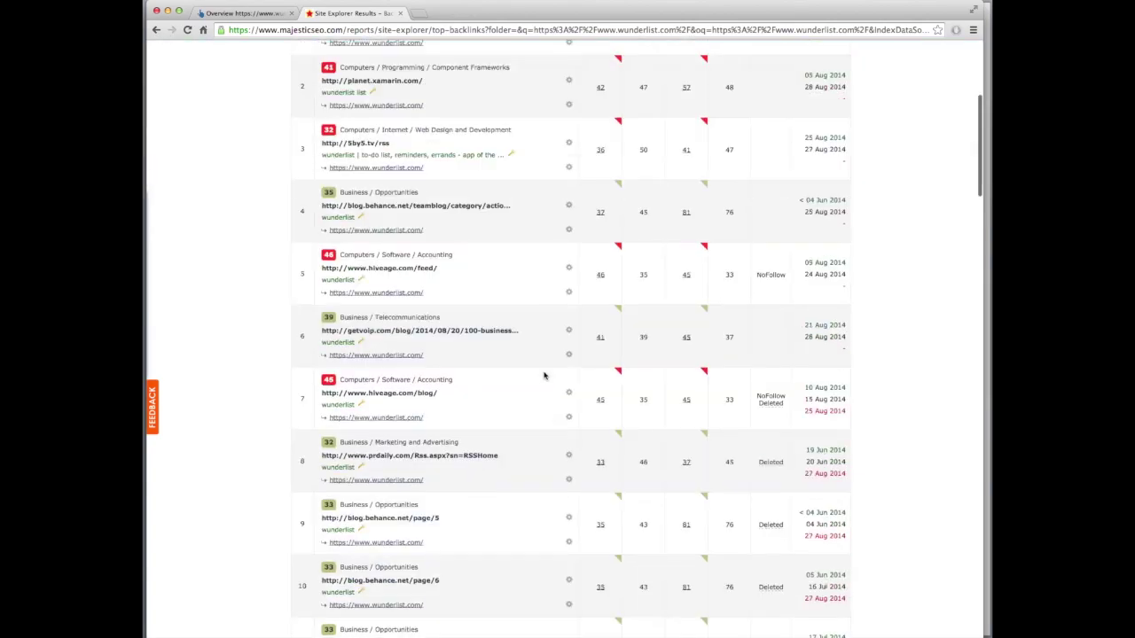
scroll(544, 376, "down", 1)
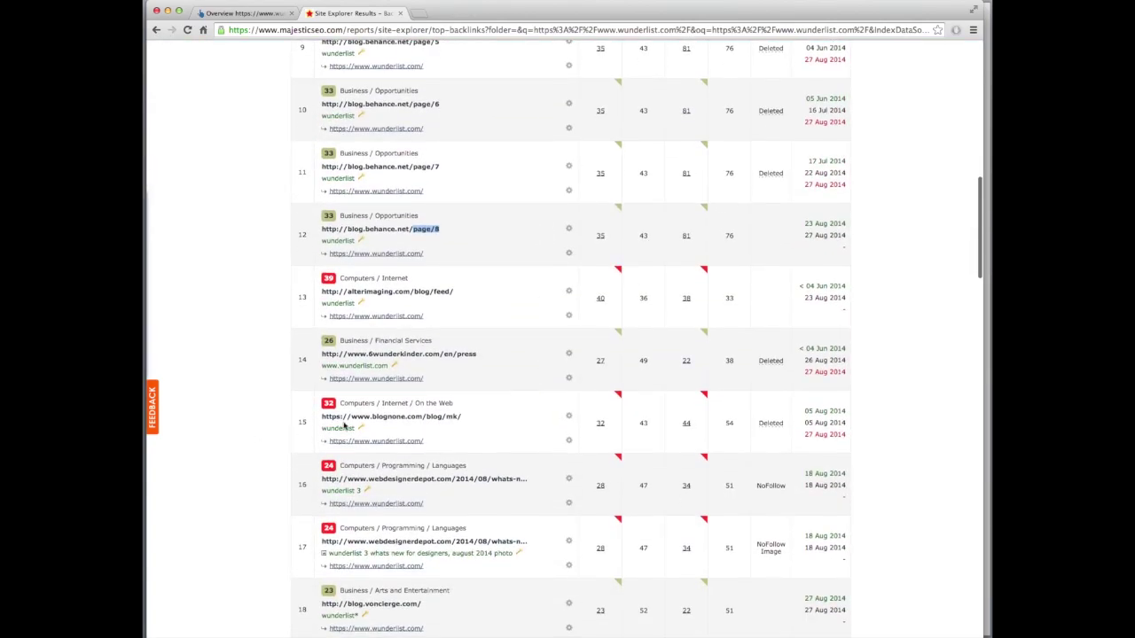
scroll(513, 490, "down", 20)
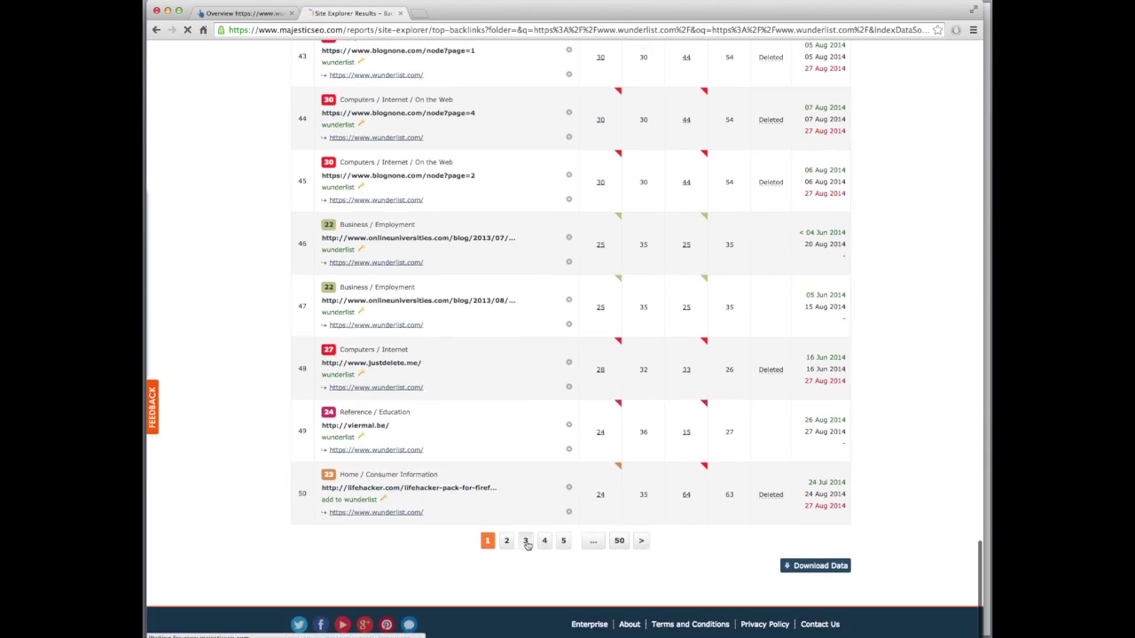
left_click(526, 544)
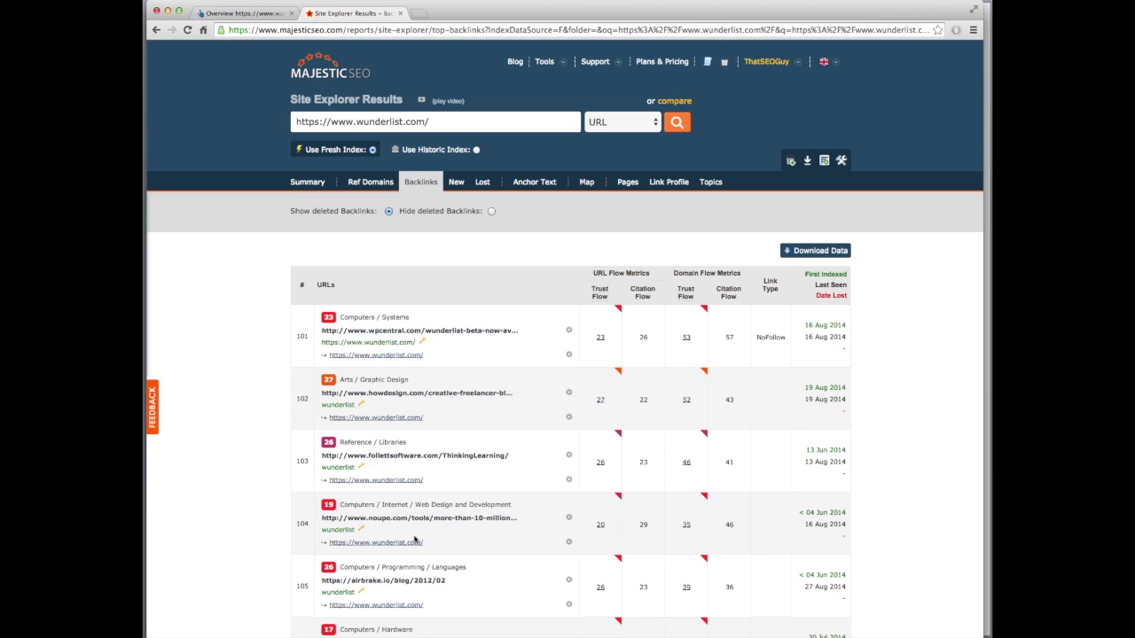
scroll(496, 529, "down", 10)
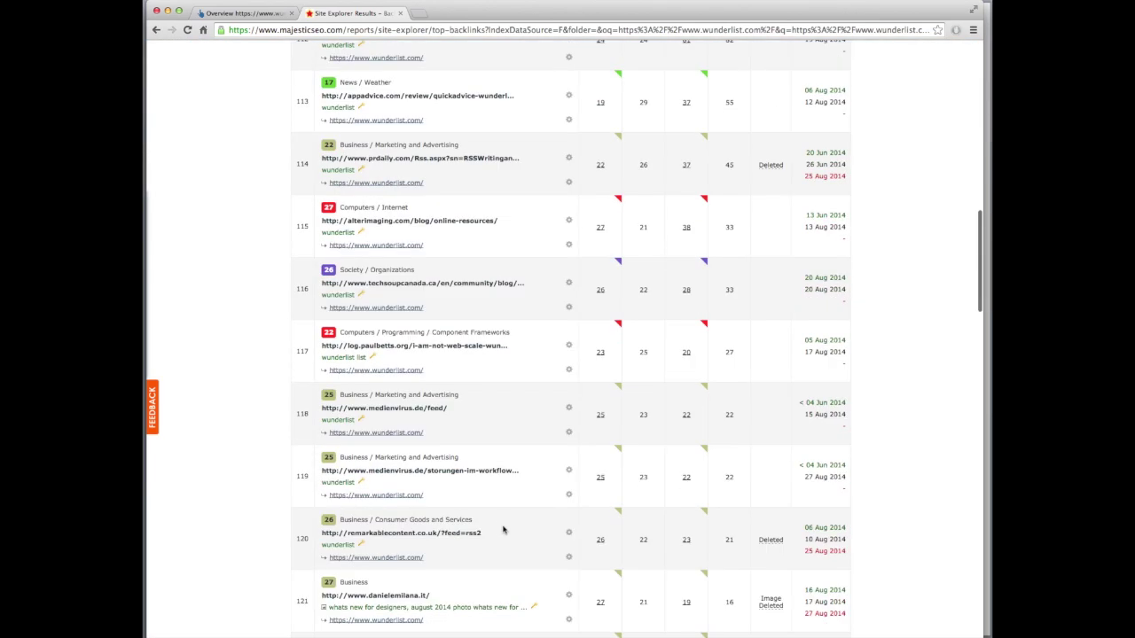
scroll(460, 485, "up", 12)
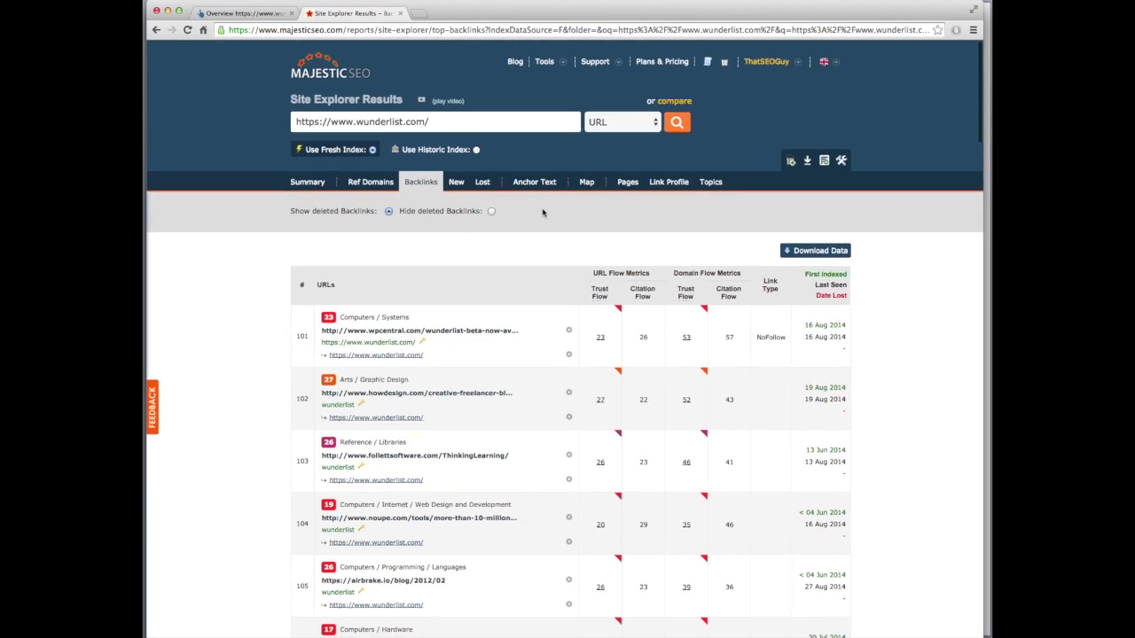
- Open the new backlinks report for wunderlist.com and examine its date chart and listed links
left_click(458, 187)
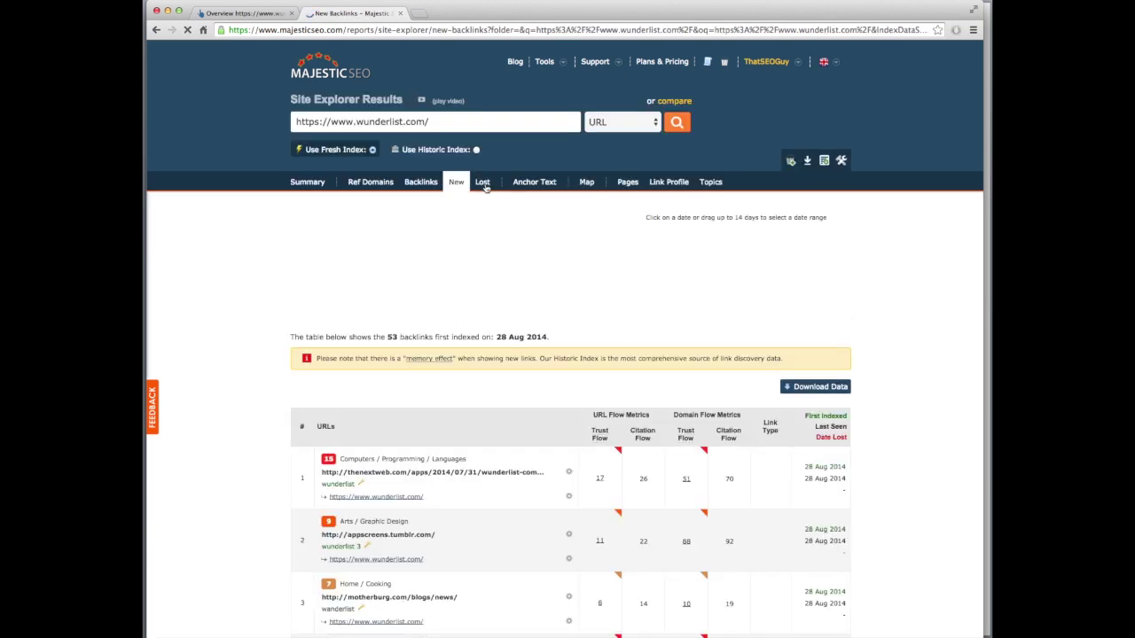
scroll(531, 310, "down", 3)
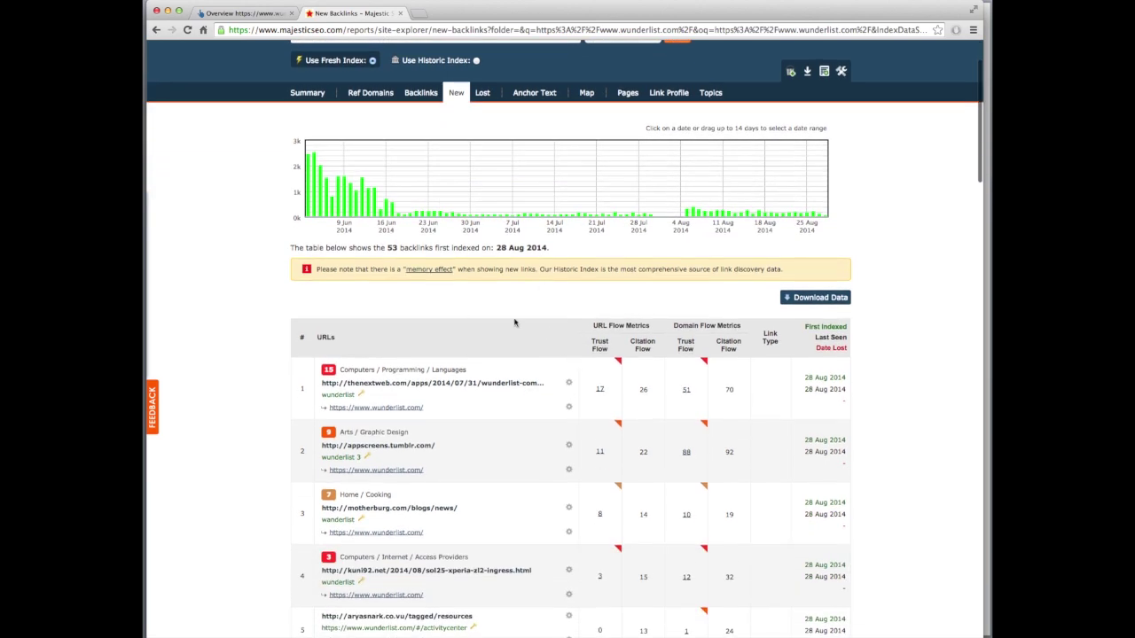
scroll(520, 313, "up", 2)
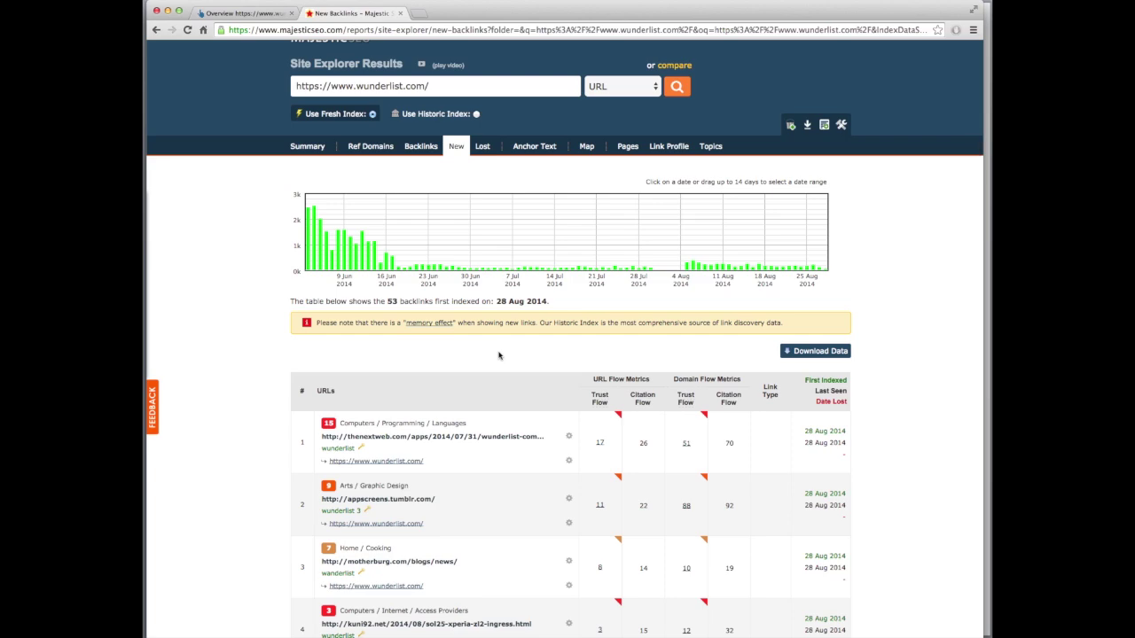
scroll(518, 365, "down", 10)
scroll(539, 375, "up", 12)
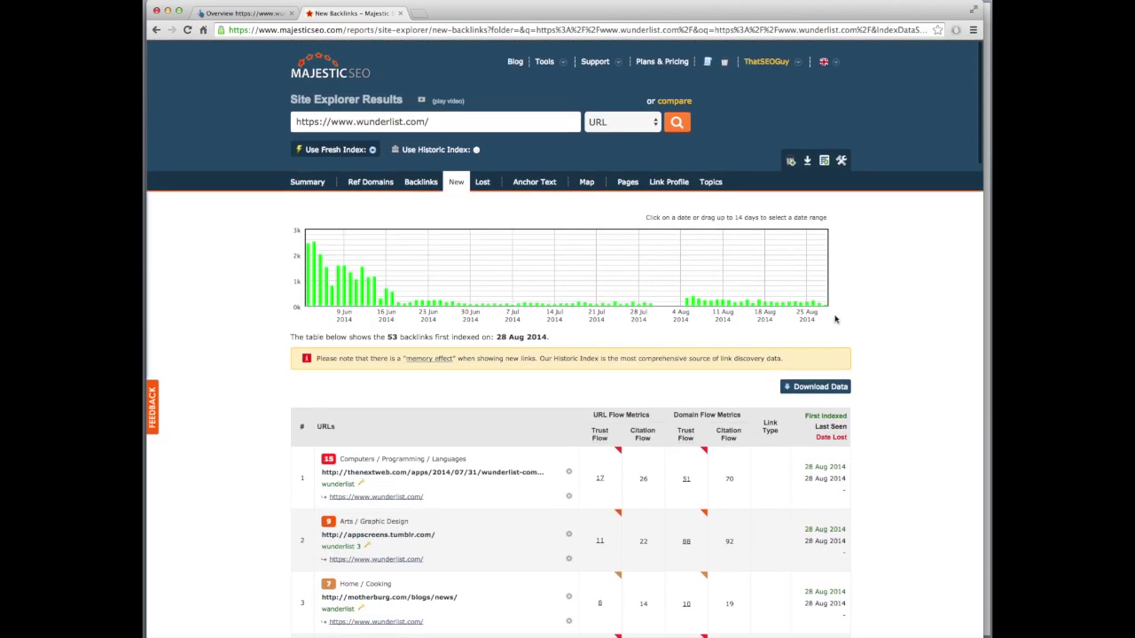
- Show the new backlinks first indexed on 26 Aug 2014 and look through the resulting list
left_click(812, 304)
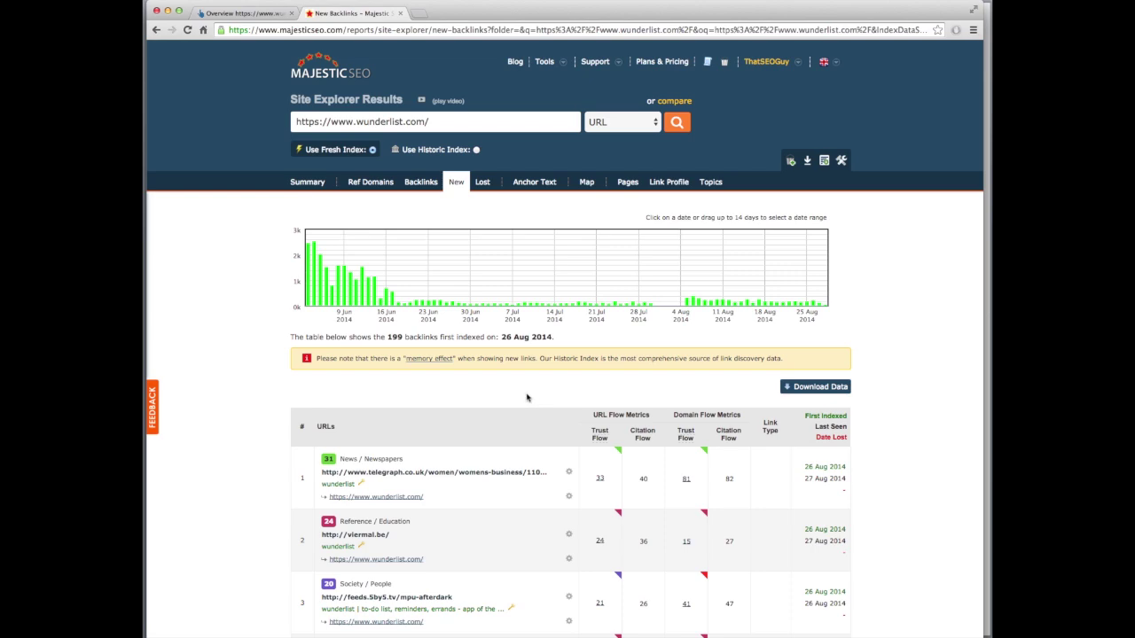
scroll(529, 399, "down", 10)
scroll(527, 400, "up", 10)
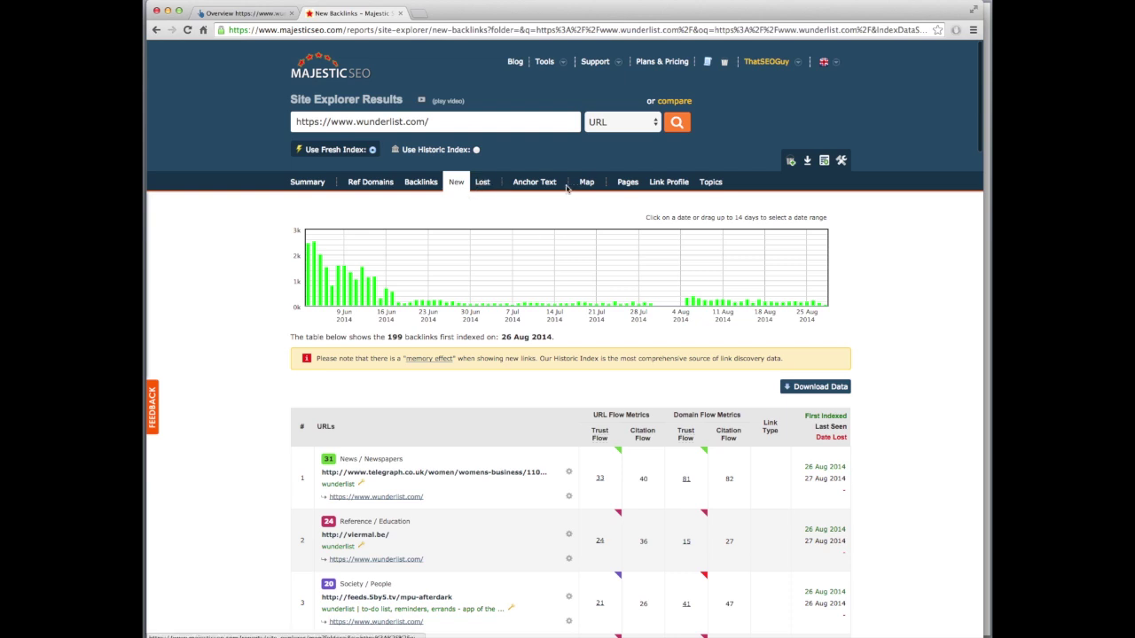
mouse_move(746, 306)
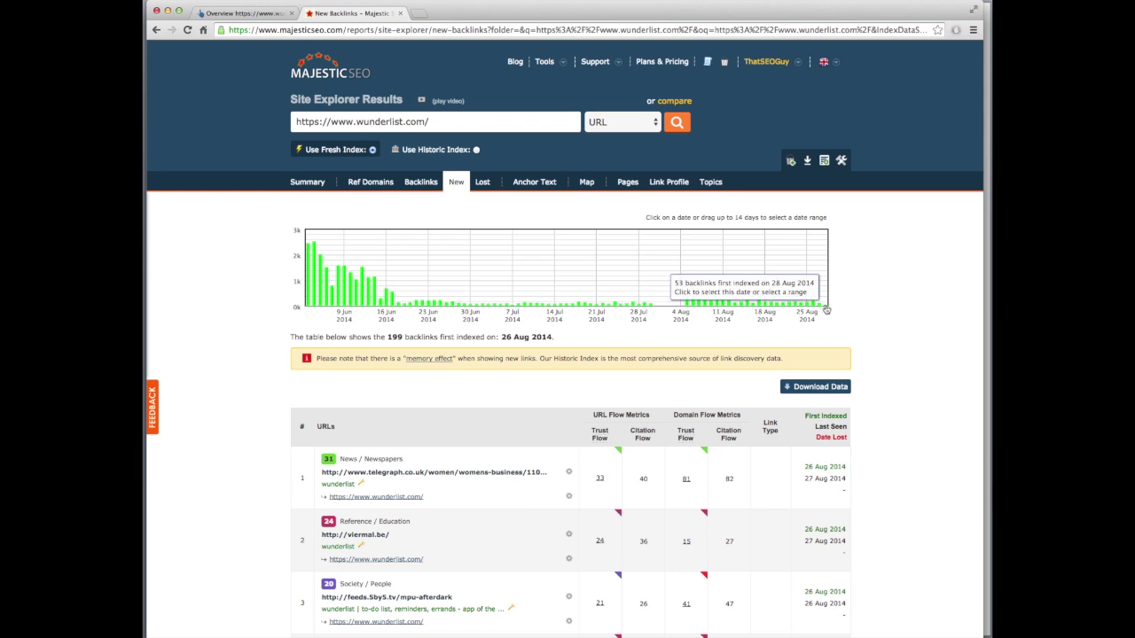
- Open the anchor text report for wunderlist.com and examine its anchors, highlighting the "wunderlist 3" and "wunderlist" entries
left_click(535, 184)
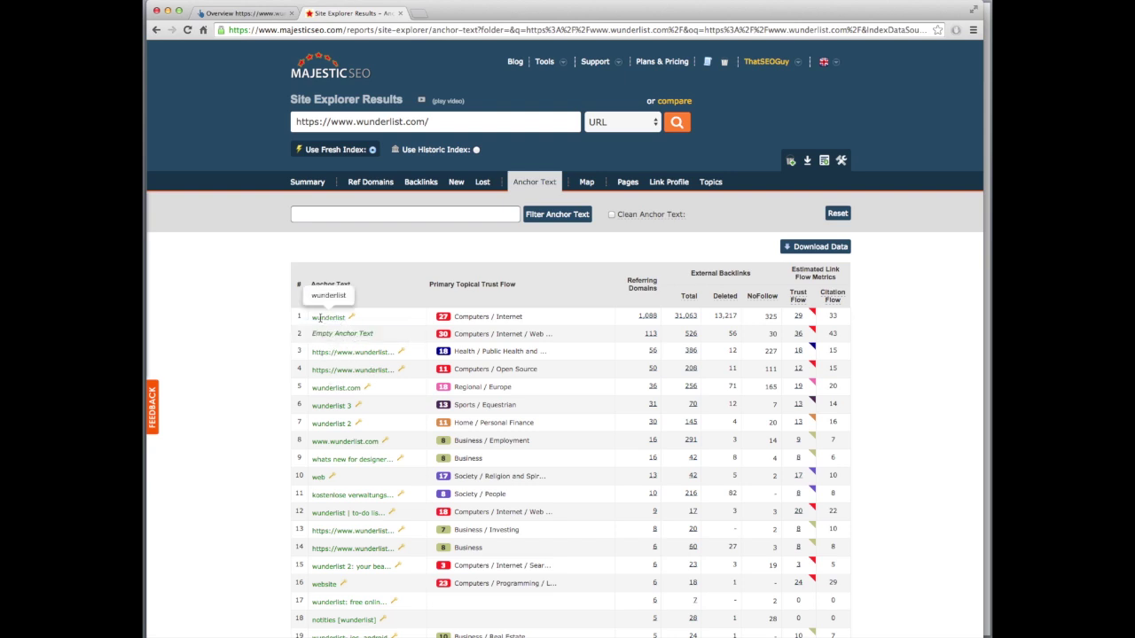
left_click_drag(316, 406, 340, 407)
left_click(334, 407)
left_click(352, 411)
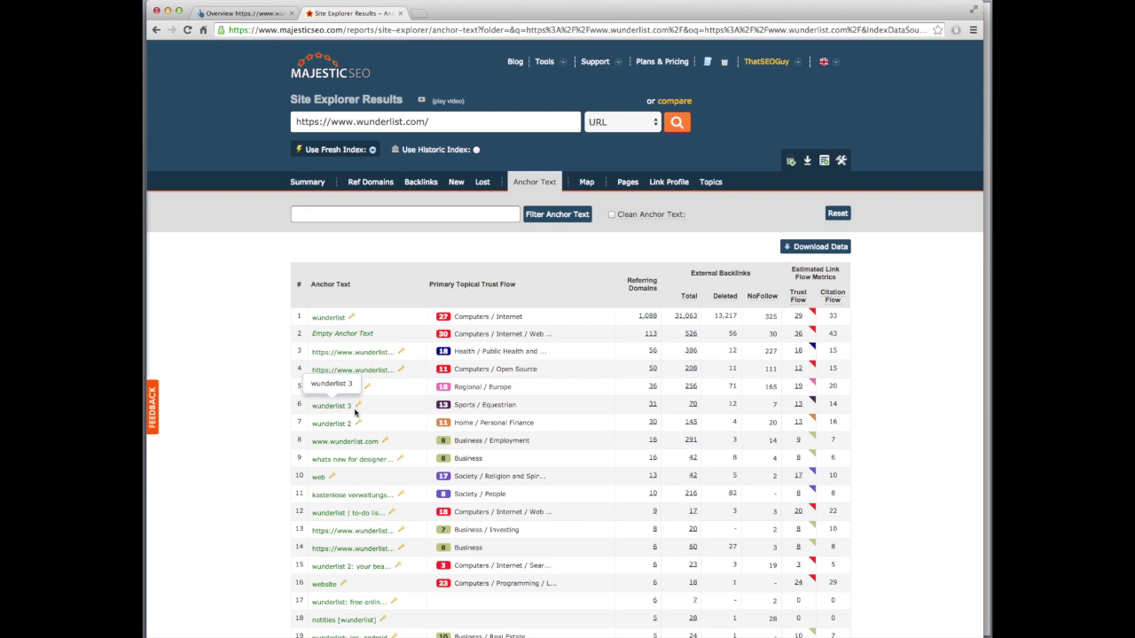
left_click_drag(316, 407, 354, 407)
left_click_drag(317, 317, 355, 318)
scroll(540, 338, "down", 1)
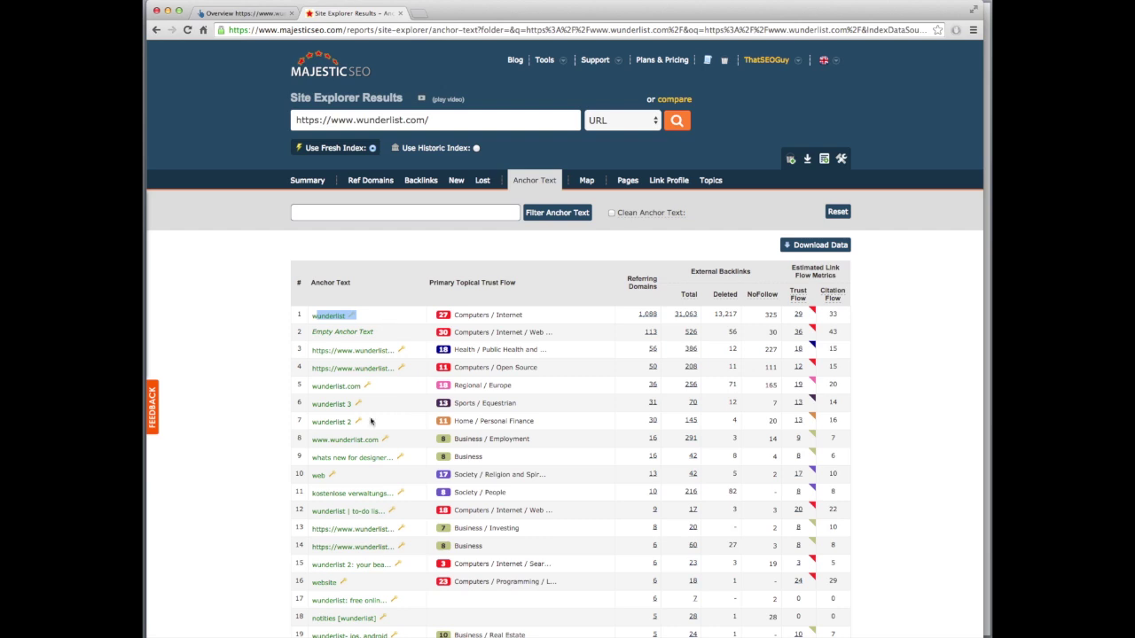
left_click(419, 376)
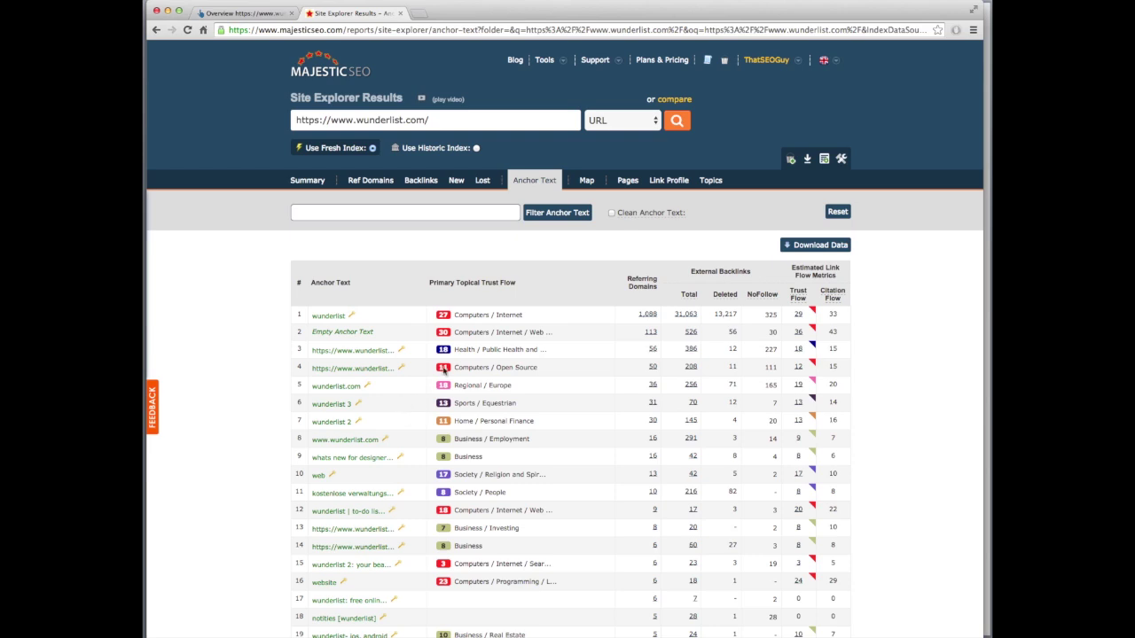
- Expand the referring domains of the "wunderlist" anchor, inspect the backlinks from freakshow.fm, and collapse both lists again
left_click(647, 314)
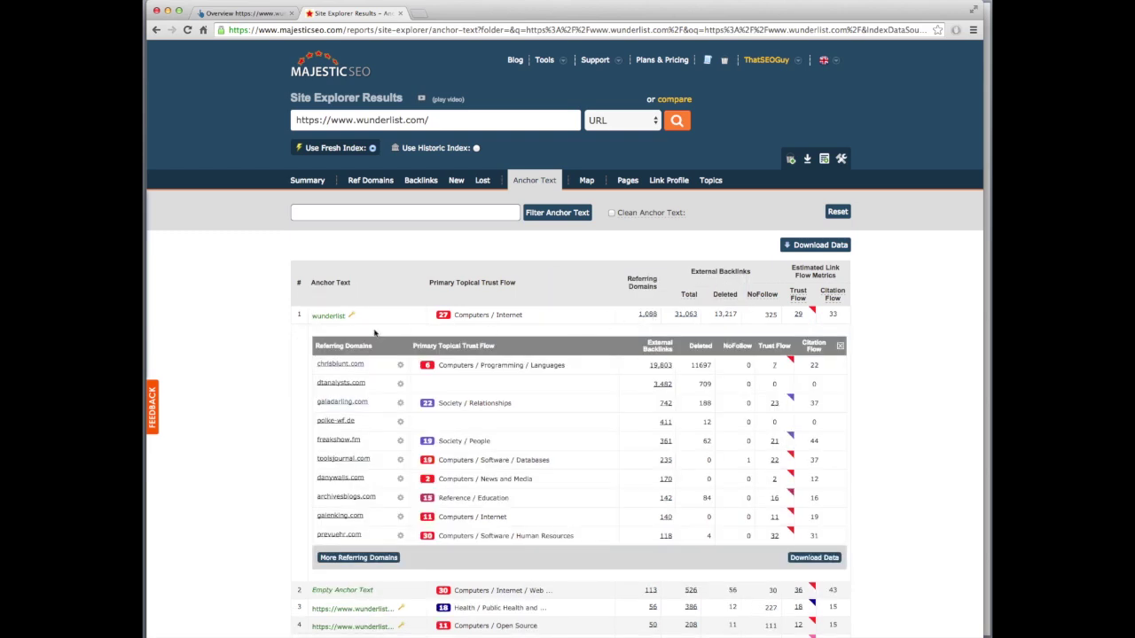
scroll(392, 436, "down", 1)
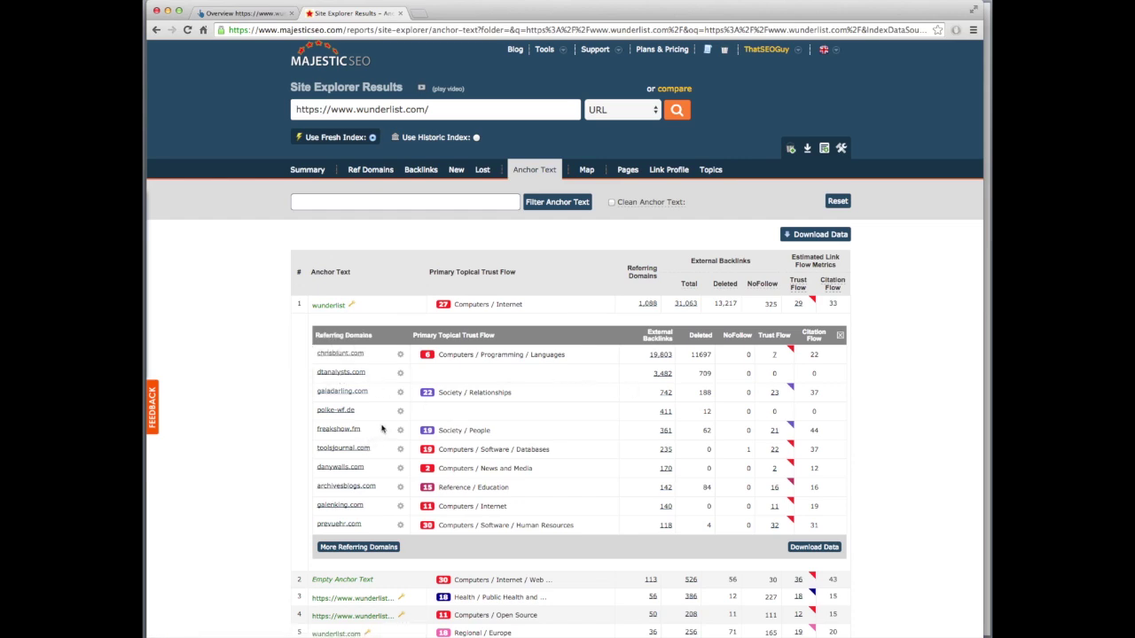
left_click(665, 433)
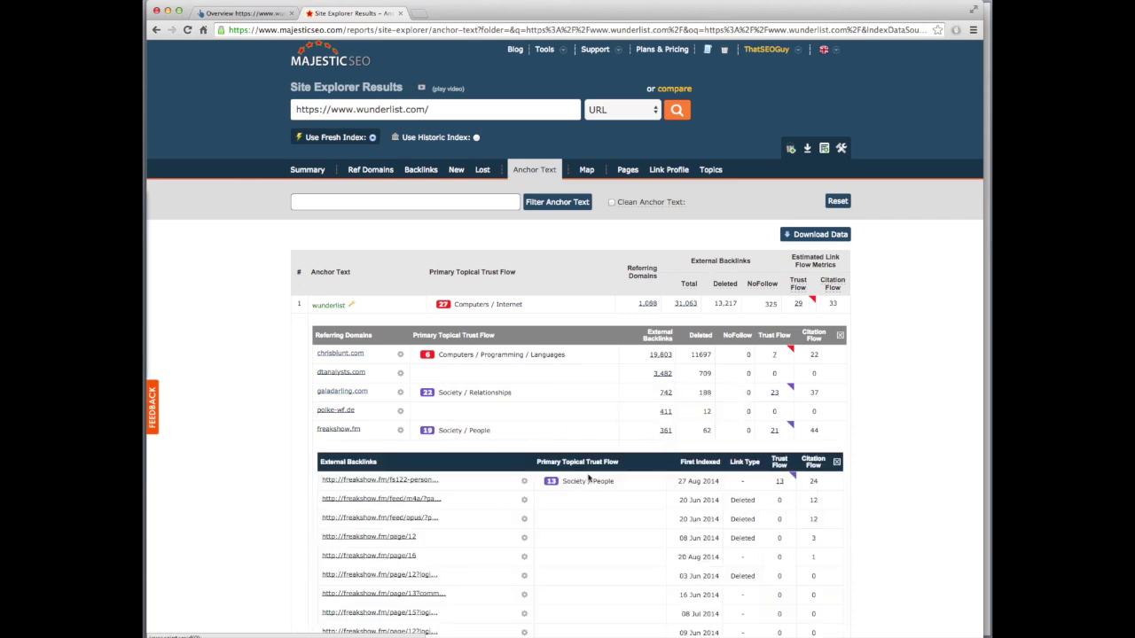
scroll(481, 520, "down", 2)
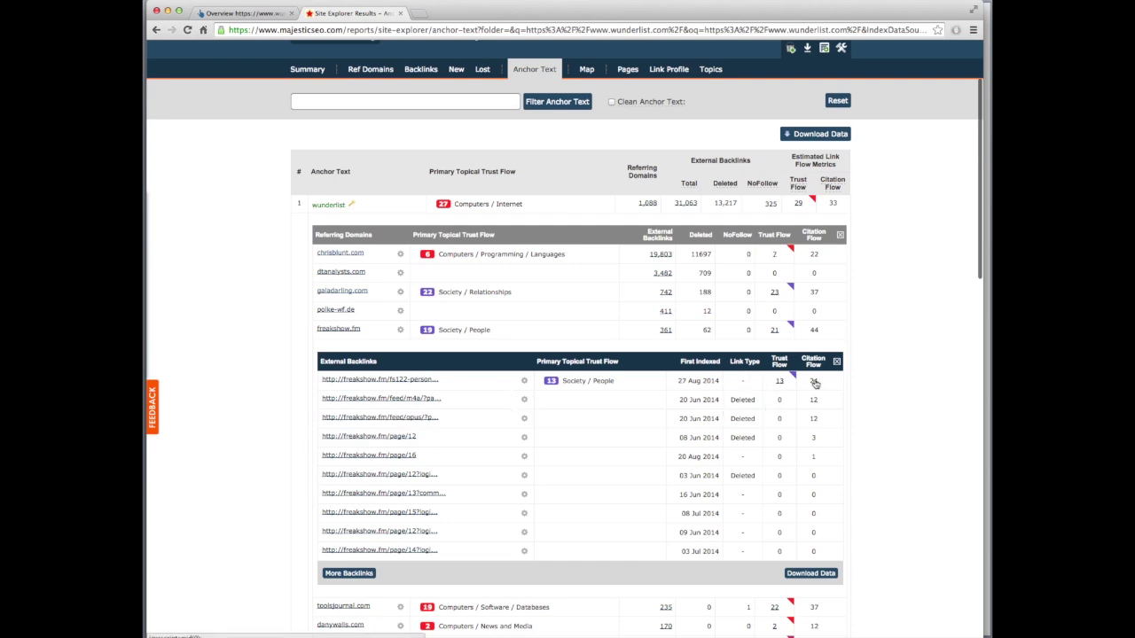
left_click(664, 330)
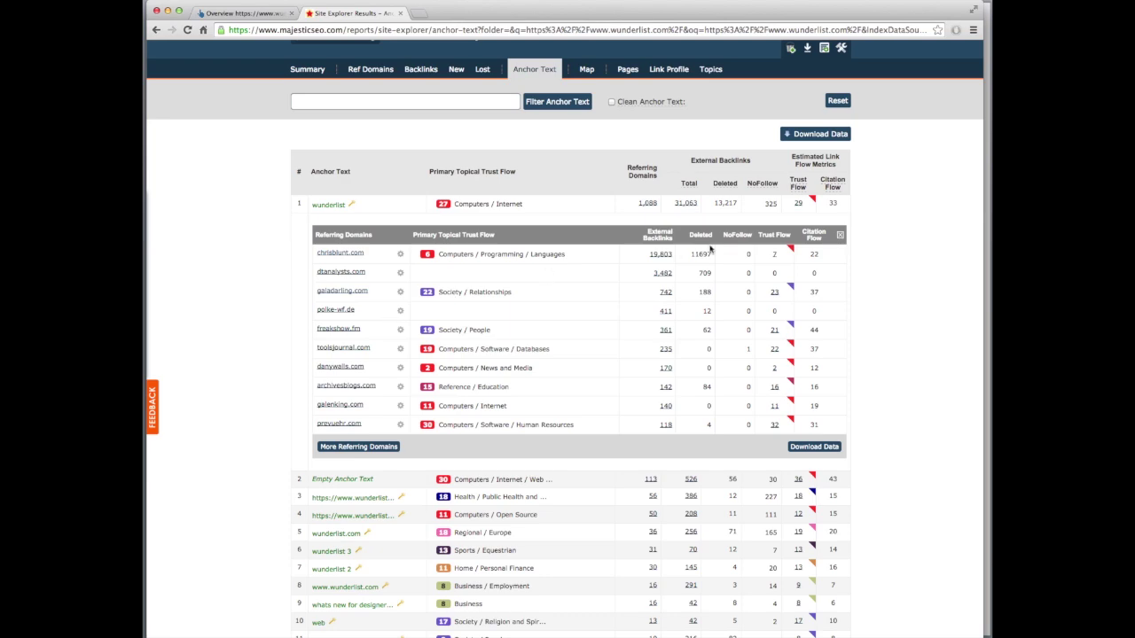
left_click(649, 206)
scroll(562, 293, "up", 3)
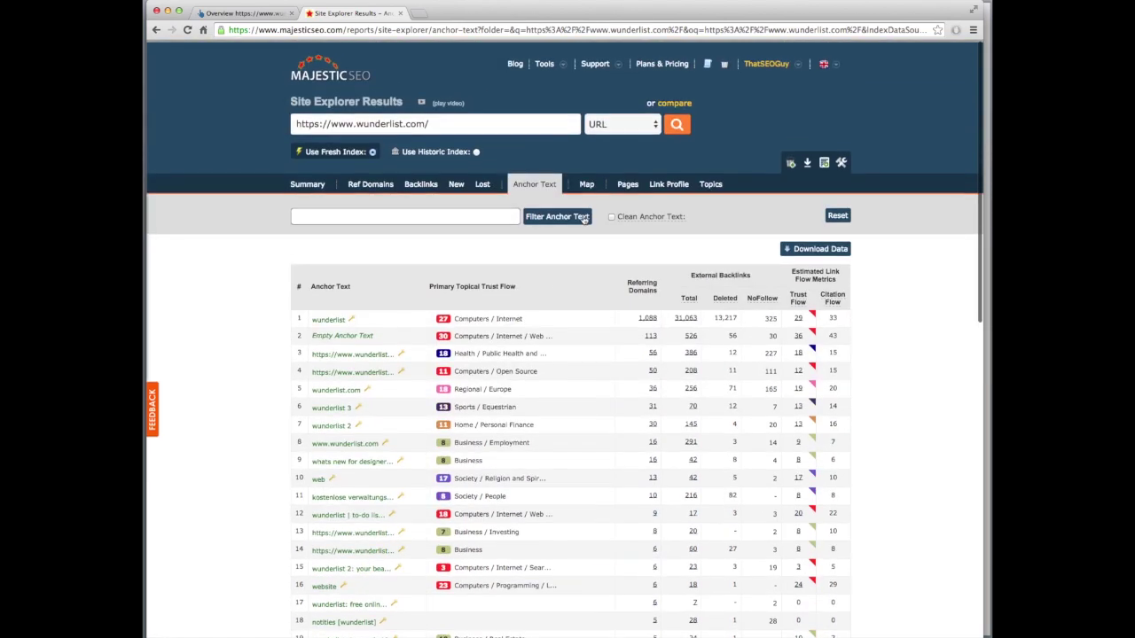
- Open the referring domains map and inspect the top domains for the Russian Federation and China markers
left_click(583, 186)
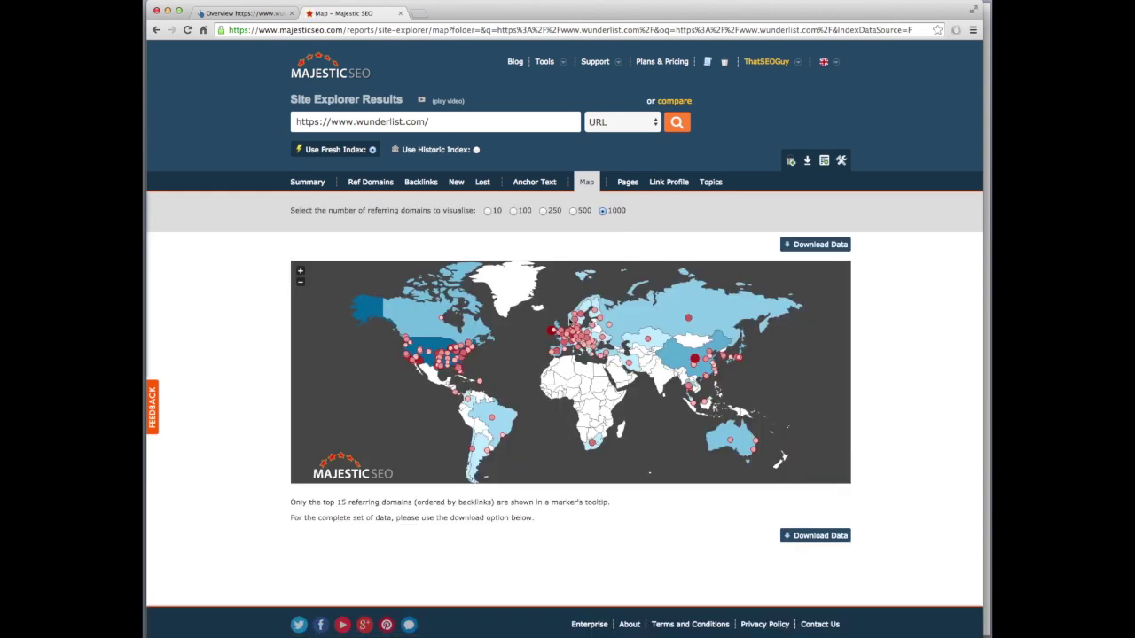
mouse_move(687, 319)
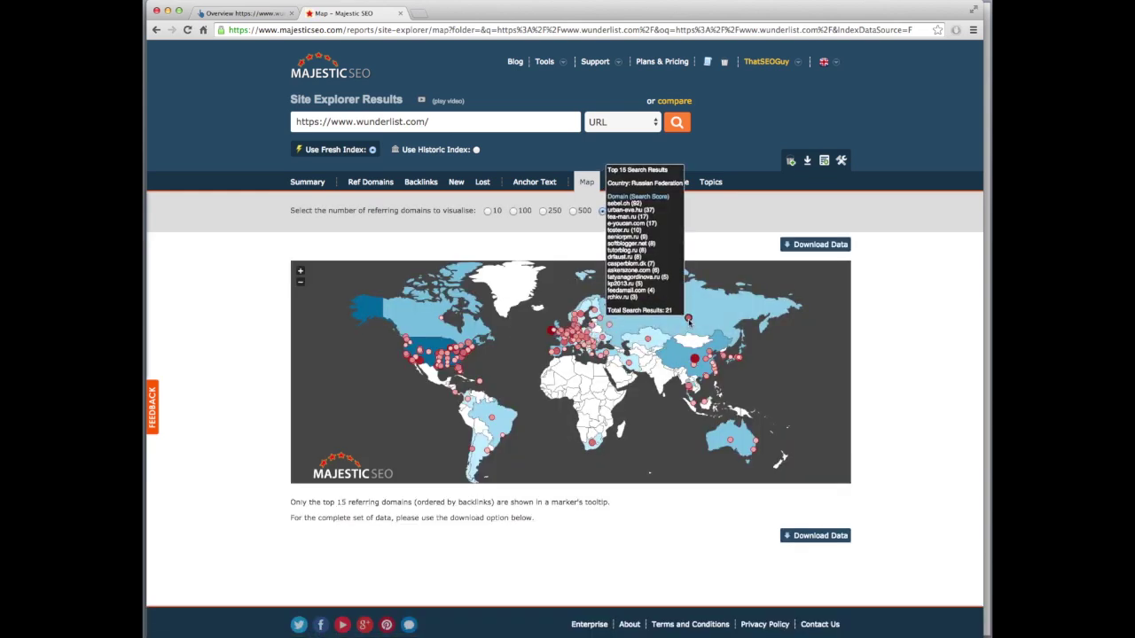
mouse_move(695, 359)
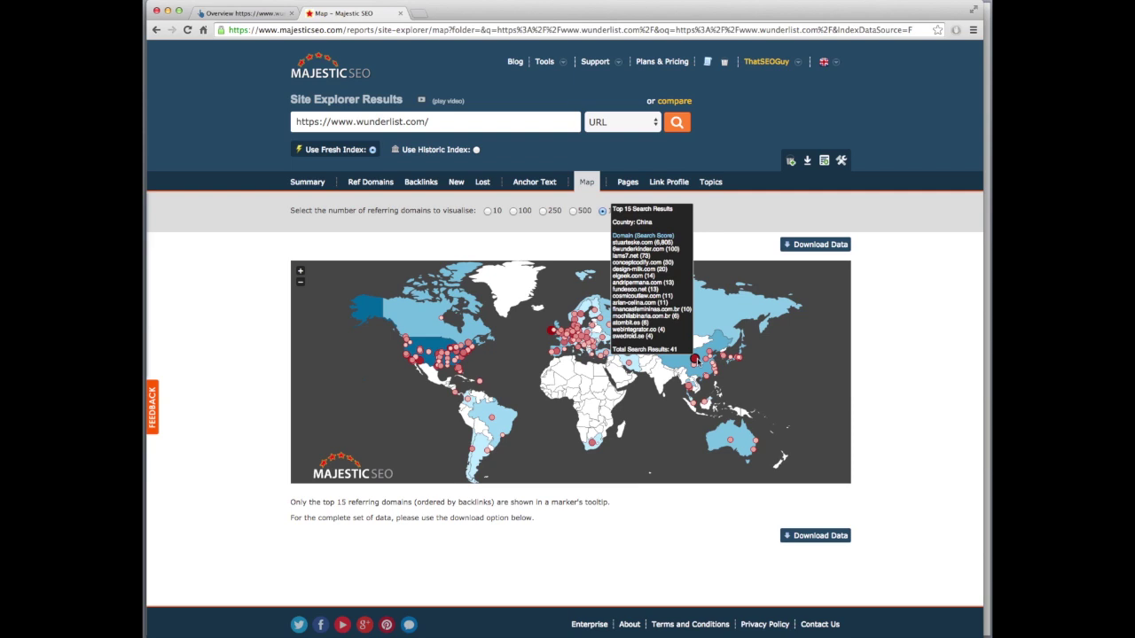
- Look through the Pages, Link Profile and Topics reports for wunderlist.com and return to the summary
left_click(626, 187)
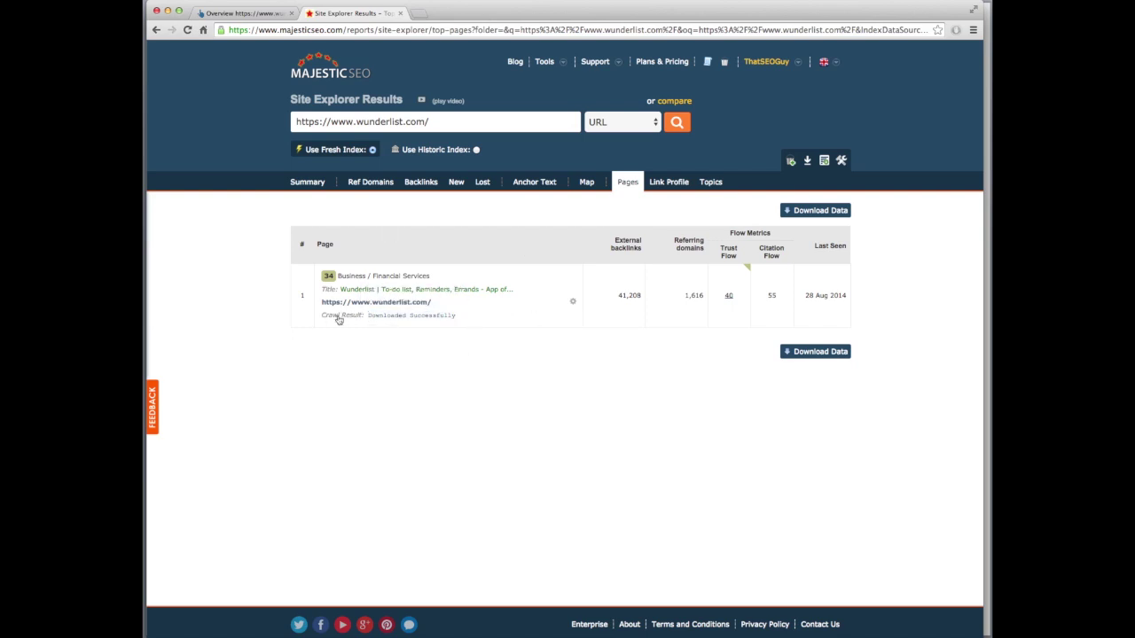
left_click(672, 183)
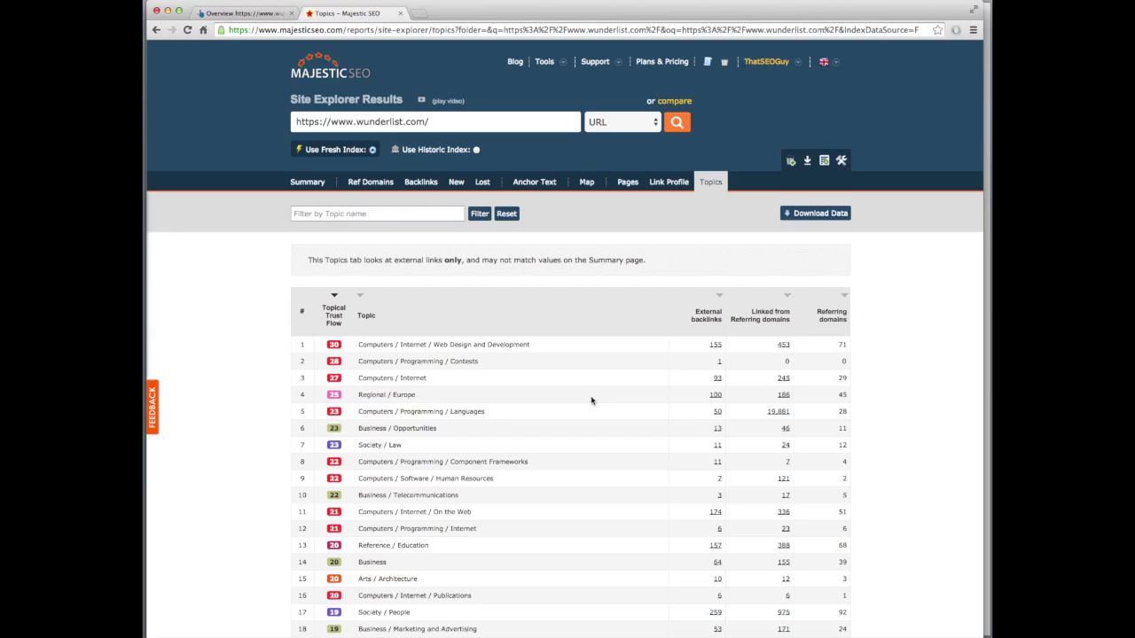
scroll(592, 398, "down", 5)
scroll(591, 400, "up", 5)
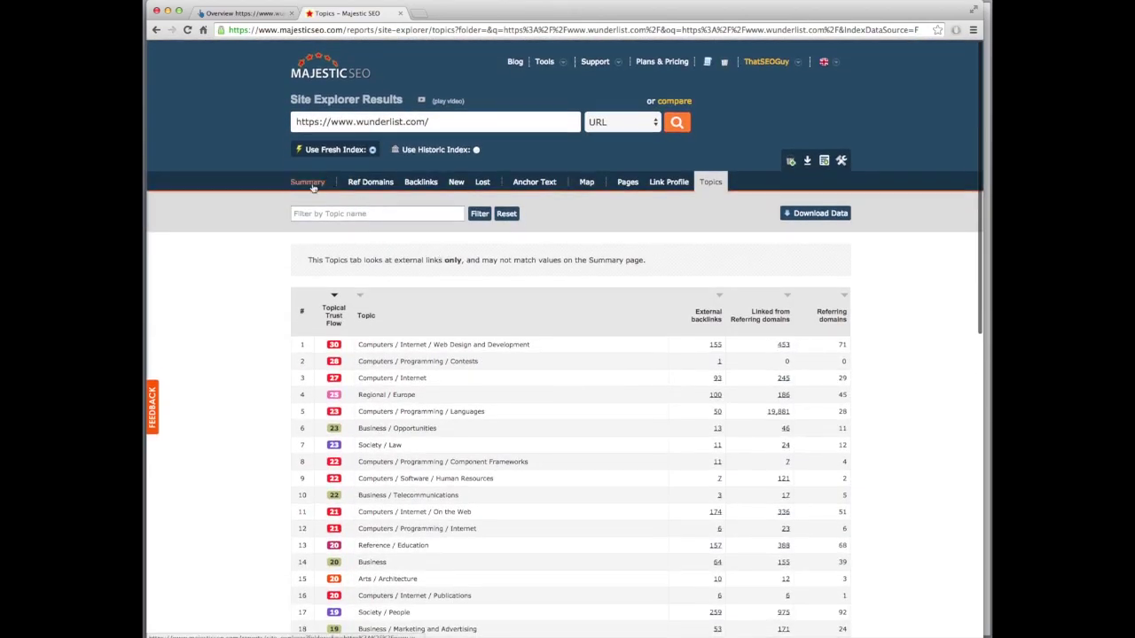
left_click(308, 182)
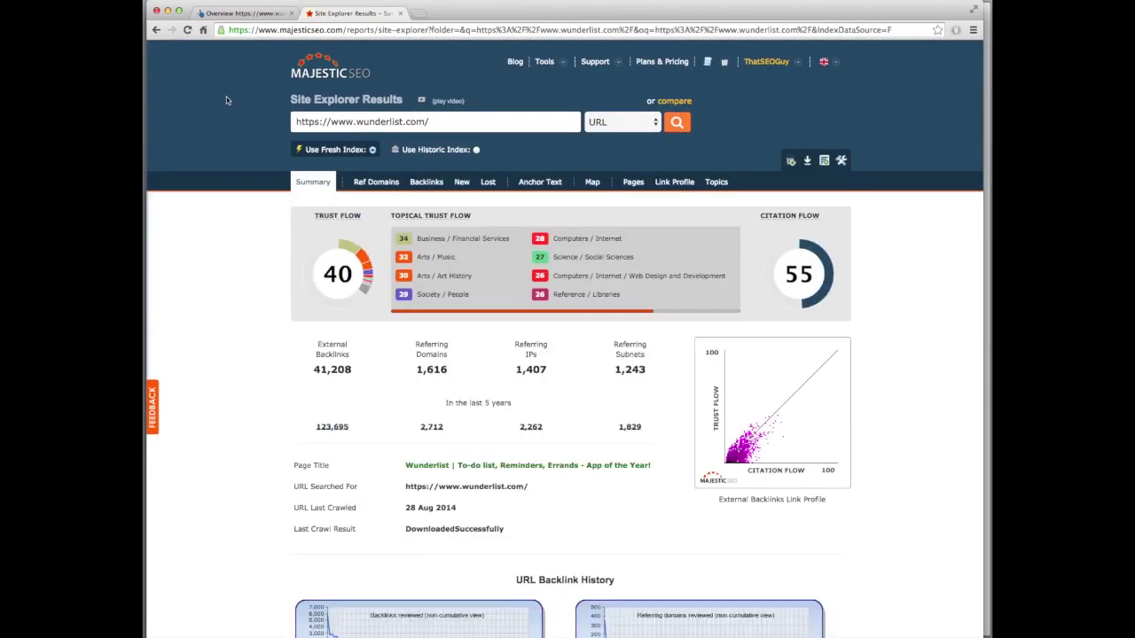
- Switch to the Ahrefs Site Explorer overview of wunderlist.com and examine its metrics, backlink types, charts and social counts
left_click(263, 14)
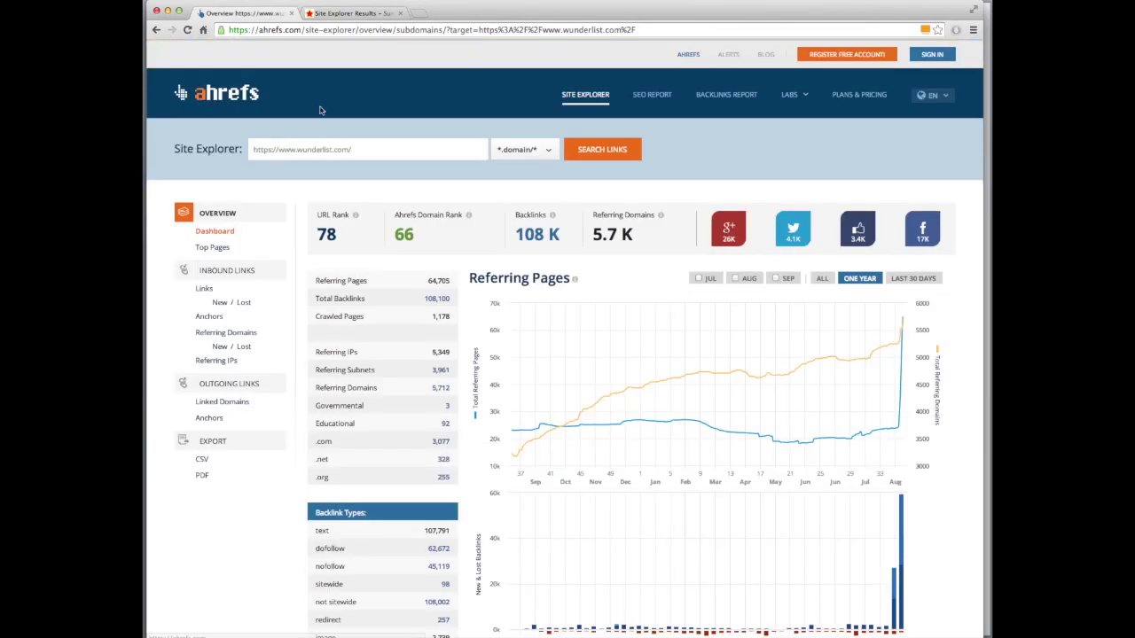
left_click_drag(285, 151, 385, 154)
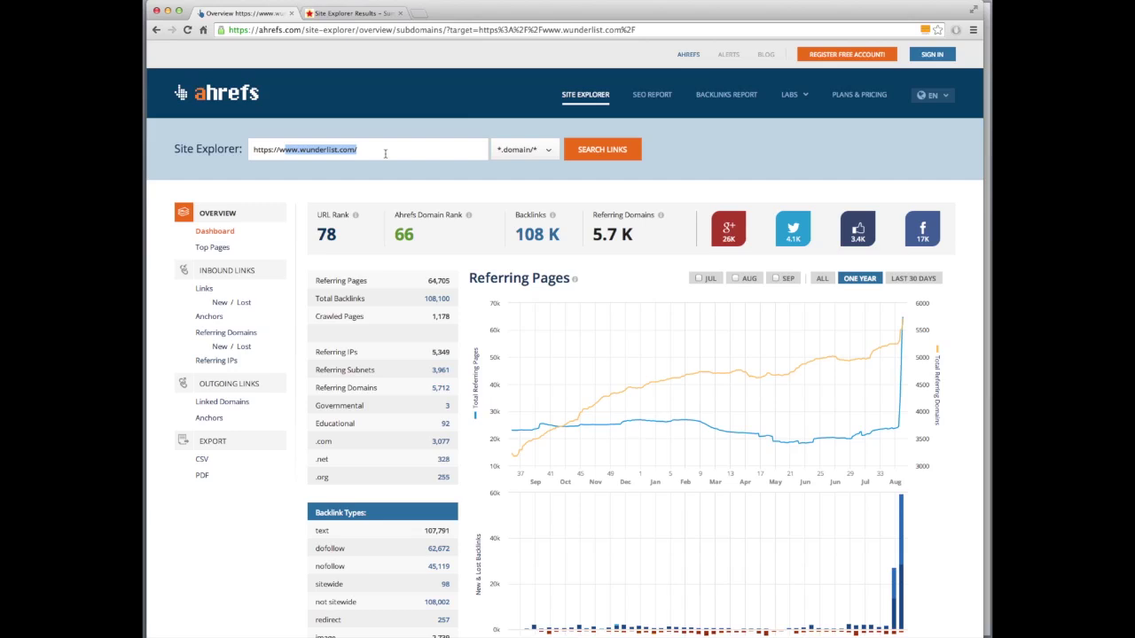
left_click(421, 154)
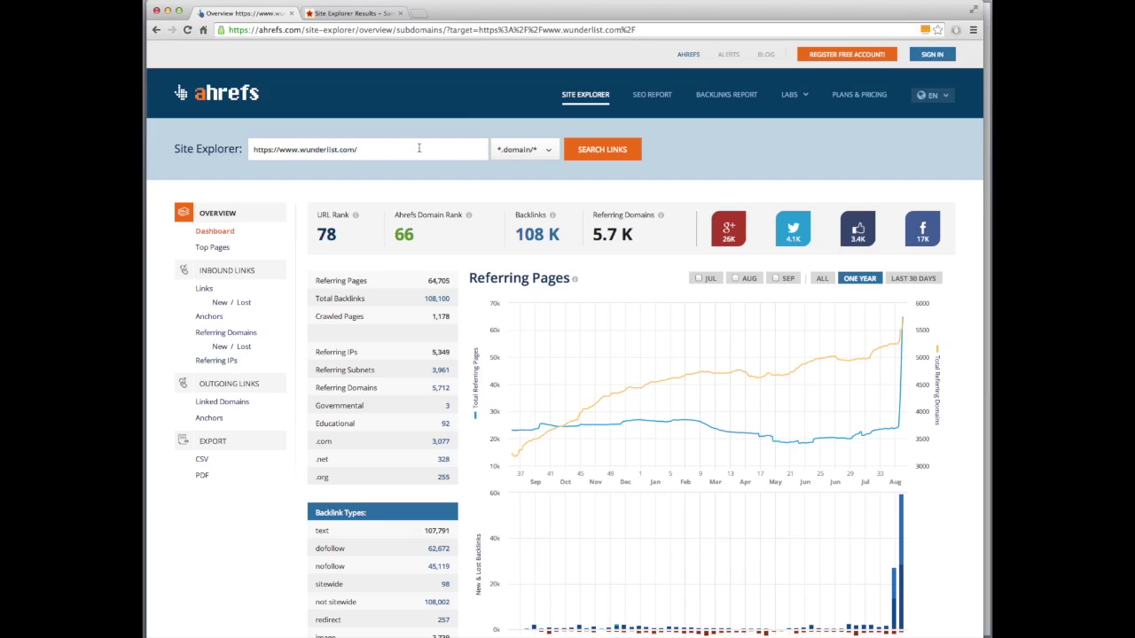
scroll(489, 215, "down", 2)
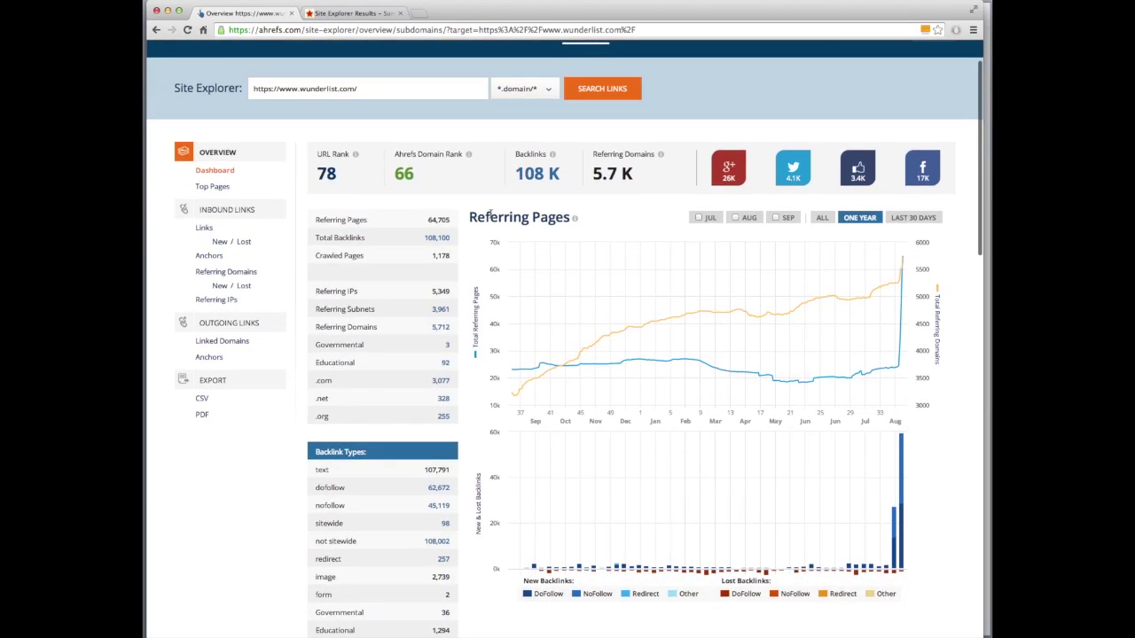
scroll(314, 177, "up", 1)
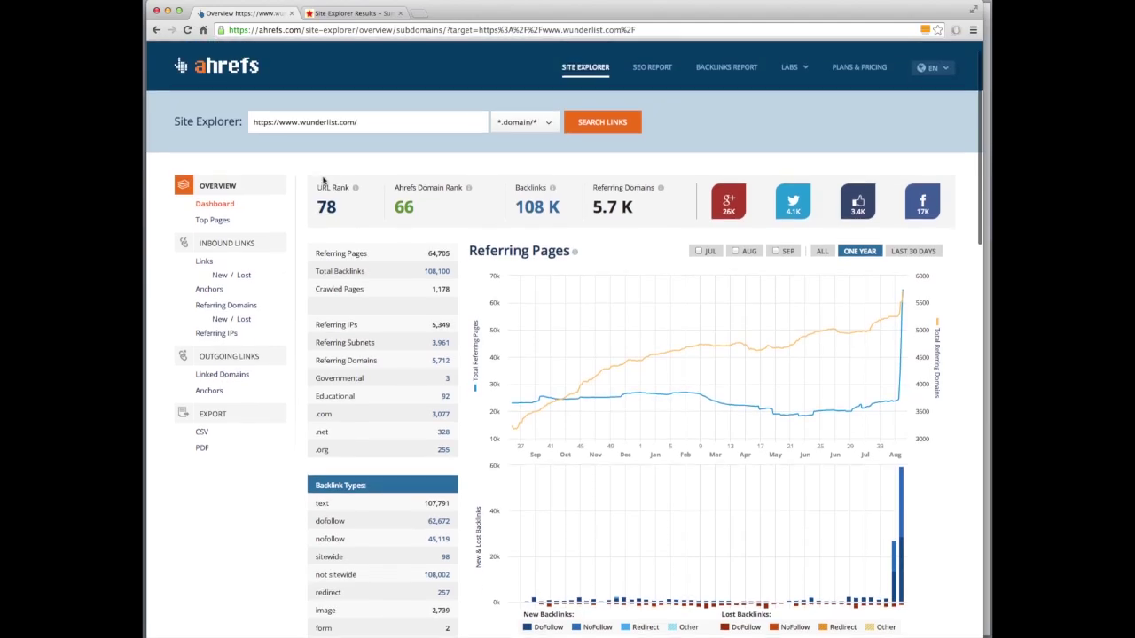
scroll(472, 354, "down", 5)
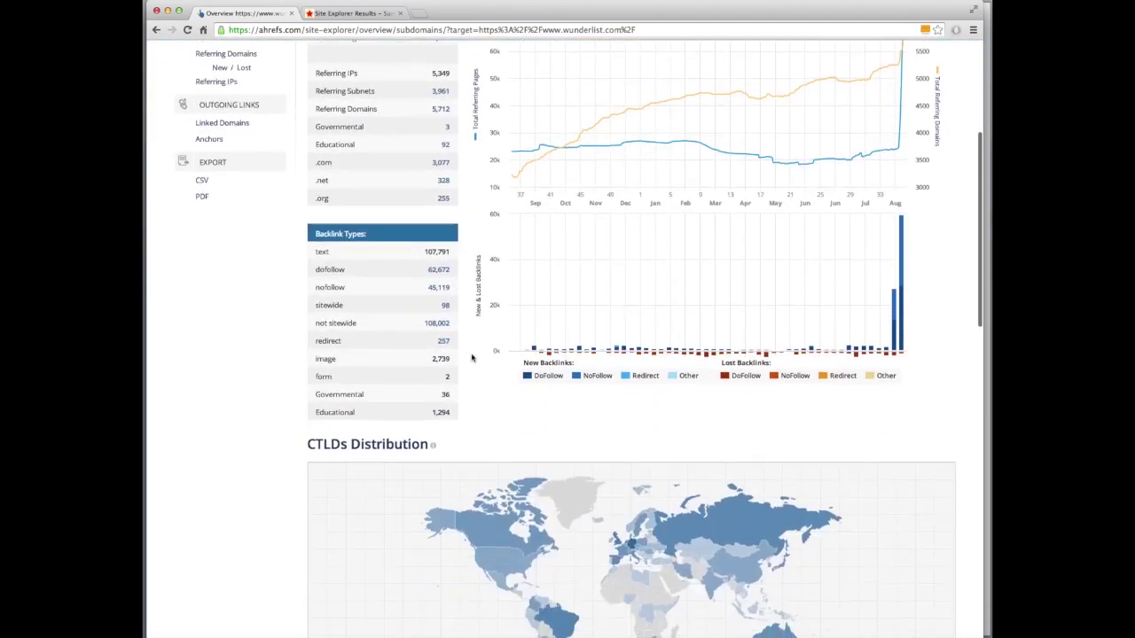
scroll(476, 356, "up", 6)
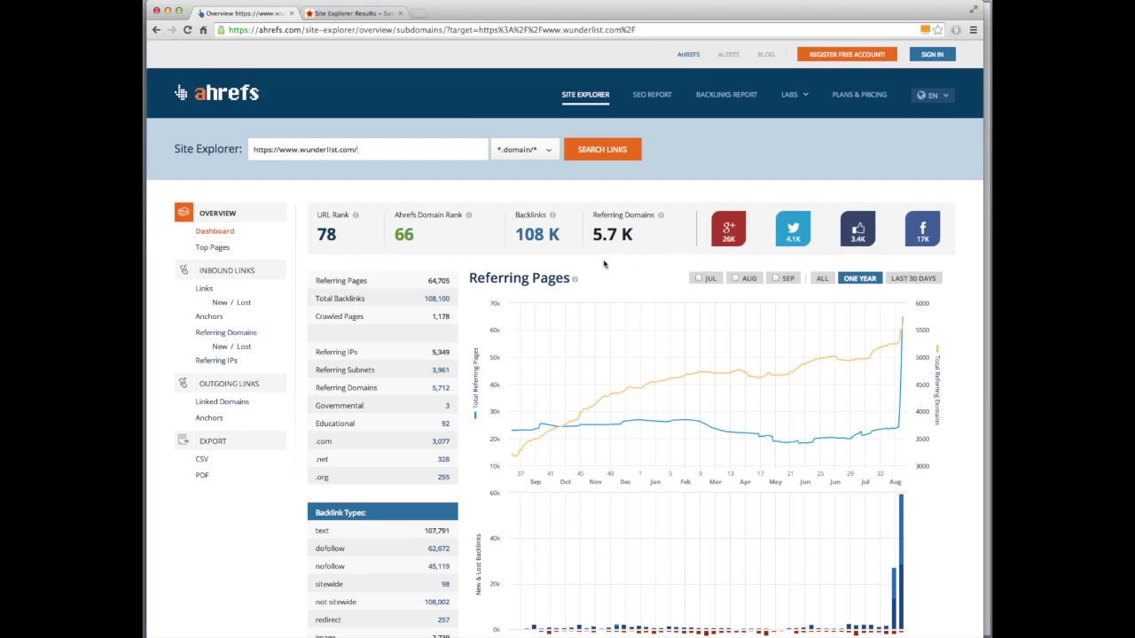
left_click(746, 235)
mouse_move(912, 242)
- Switch back to the Majestic SEO summary and highlight the external backlinks figure
left_click(359, 14)
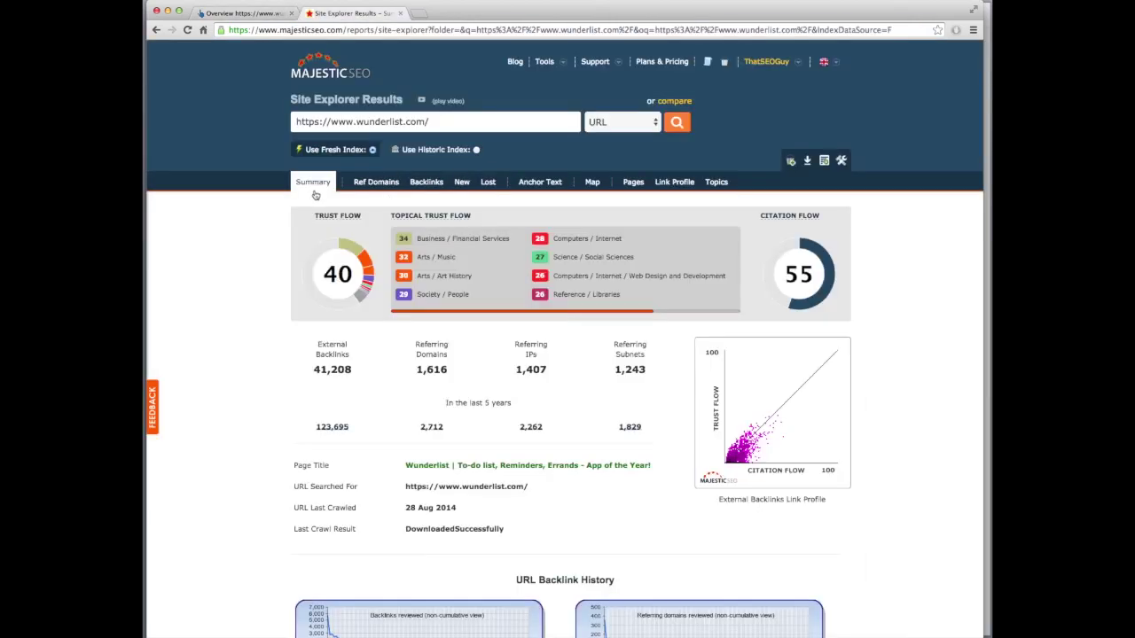
scroll(274, 283, "down", 2)
left_click_drag(311, 296, 335, 295)
left_click(359, 299)
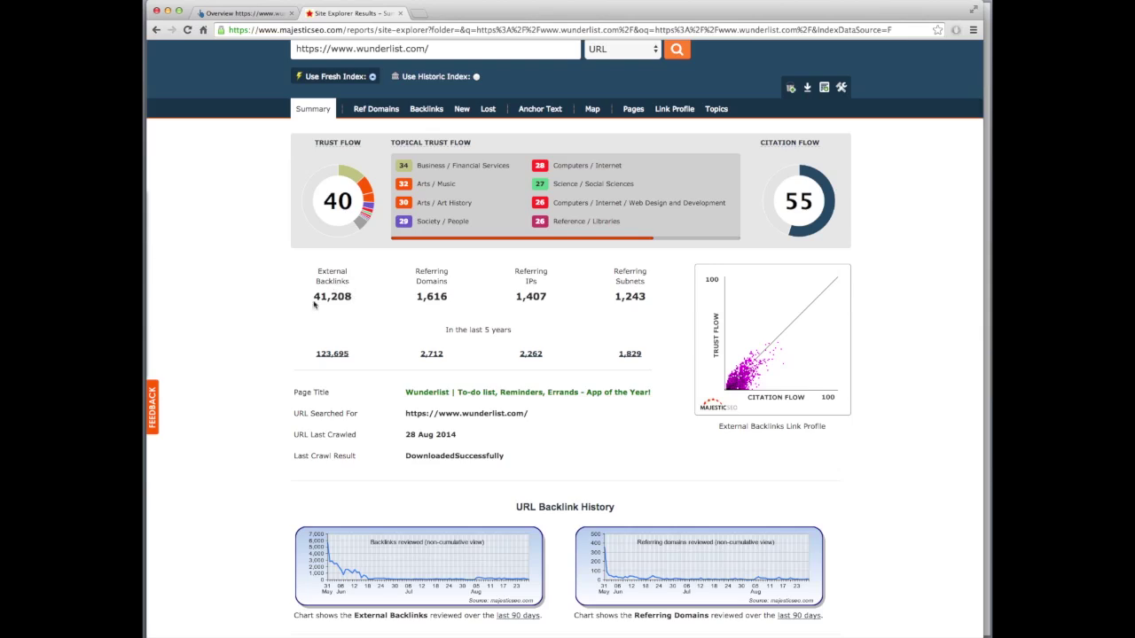
- Switch to the Ahrefs overview and highlight its backlinks figure to compare it with the Majestic SEO one
left_click(261, 14)
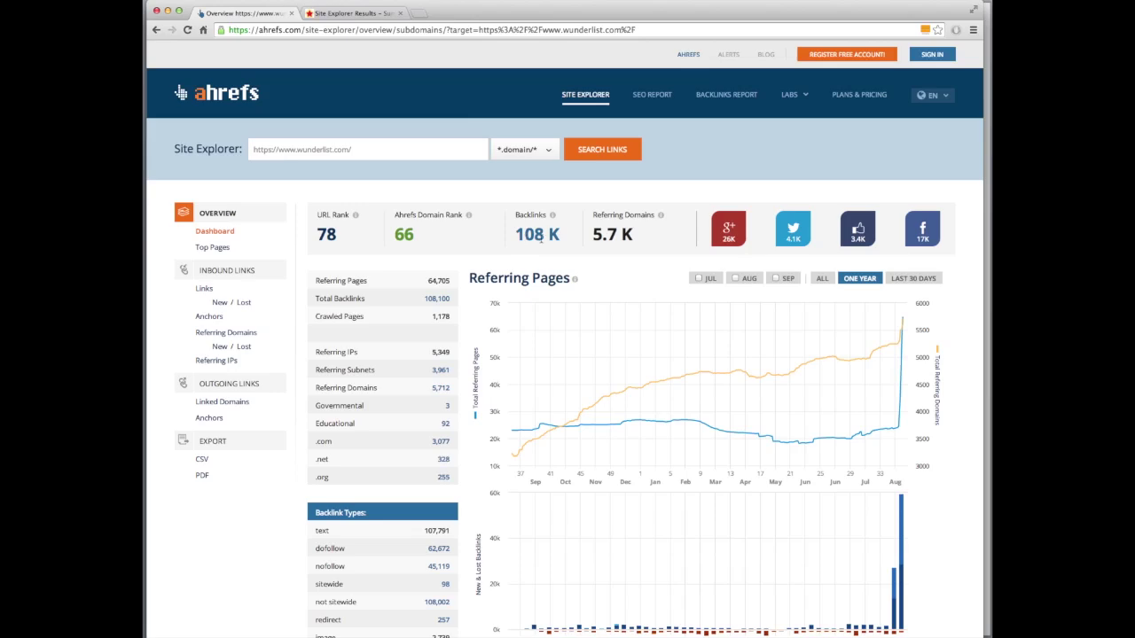
key("ctrl+Tab")
key("ctrl+Tab")
left_click_drag(517, 234, 537, 234)
double_click(552, 234)
left_click(575, 237)
left_click_drag(517, 234, 546, 234)
left_click(512, 241)
- Compare the referring domains figures in Majestic SEO and Ahrefs, highlighting the one in the Majestic SEO summary
left_click(348, 15)
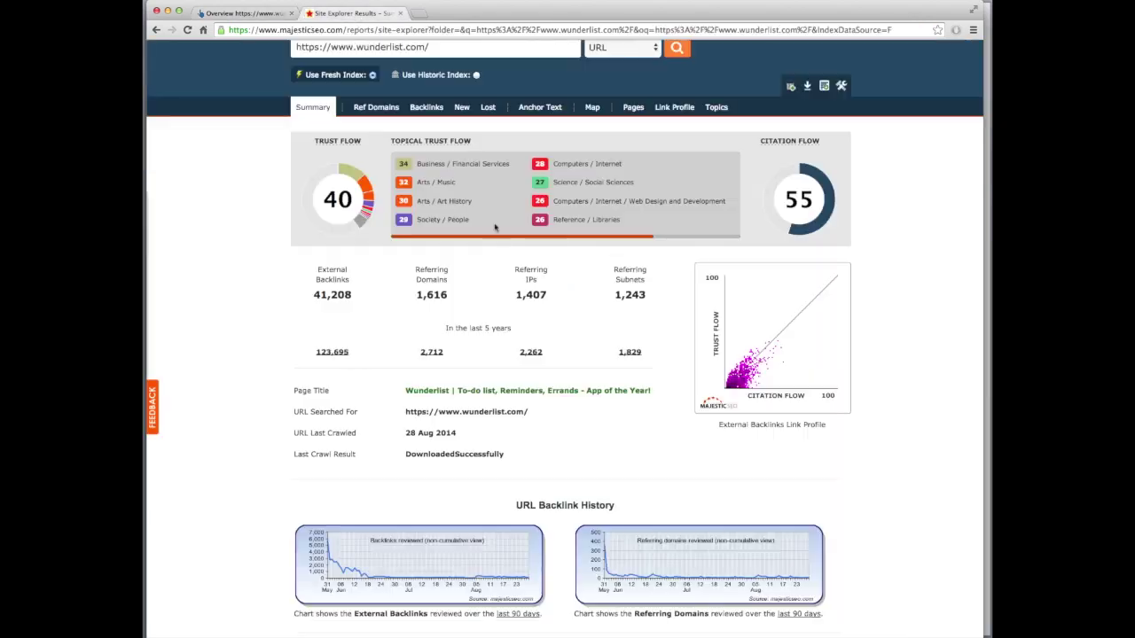
double_click(434, 295)
left_click(449, 298)
scroll(449, 298, "down", 1)
left_click(243, 14)
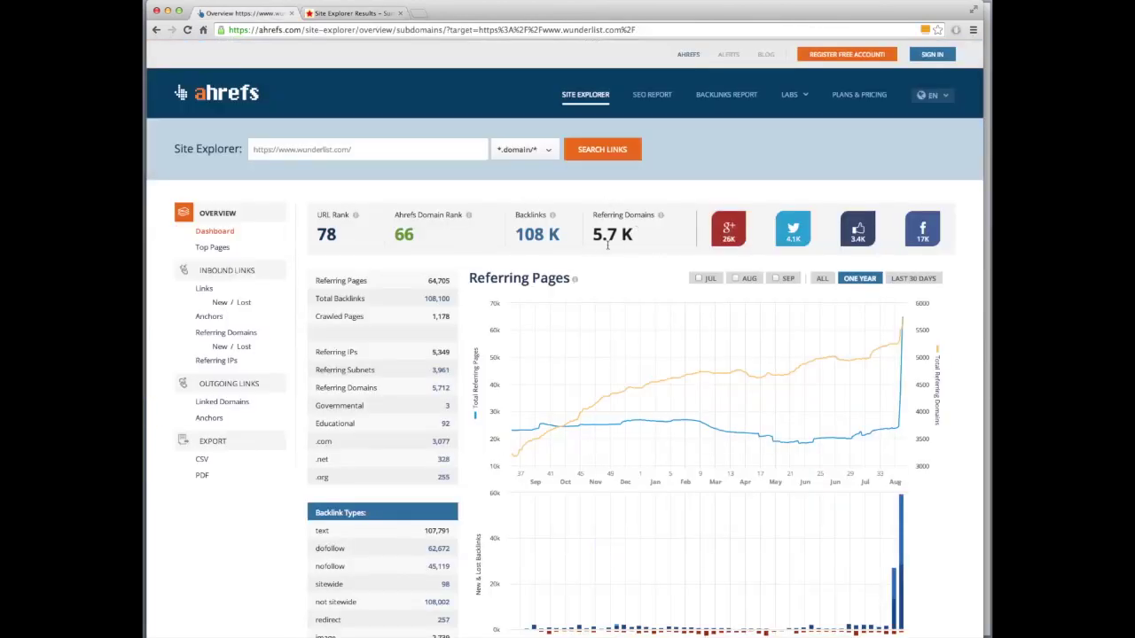
left_click(353, 14)
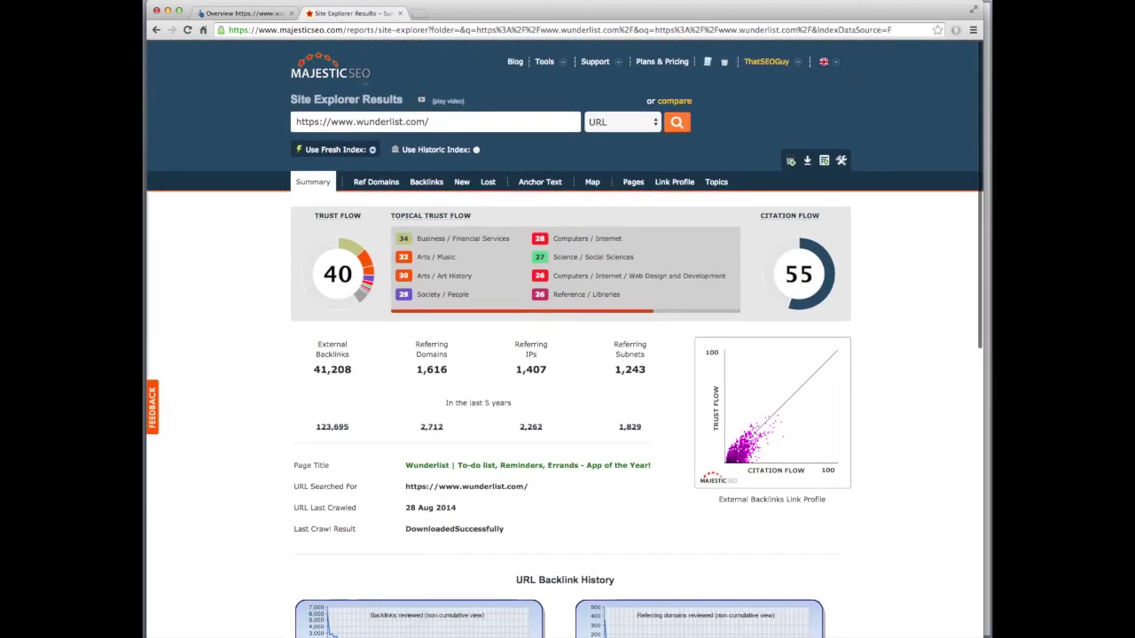
- Switch to the Ahrefs overview and examine the governmental domains and the Aug 27, 2014 point of the Referring Pages chart
left_click(251, 13)
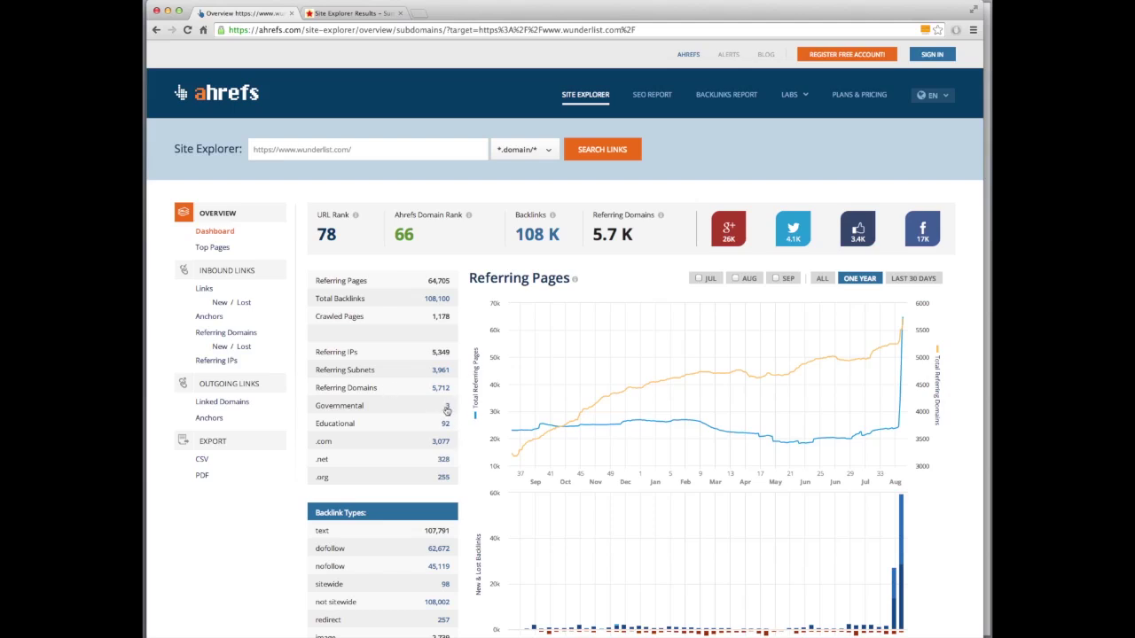
mouse_move(448, 408)
scroll(489, 390, "down", 1)
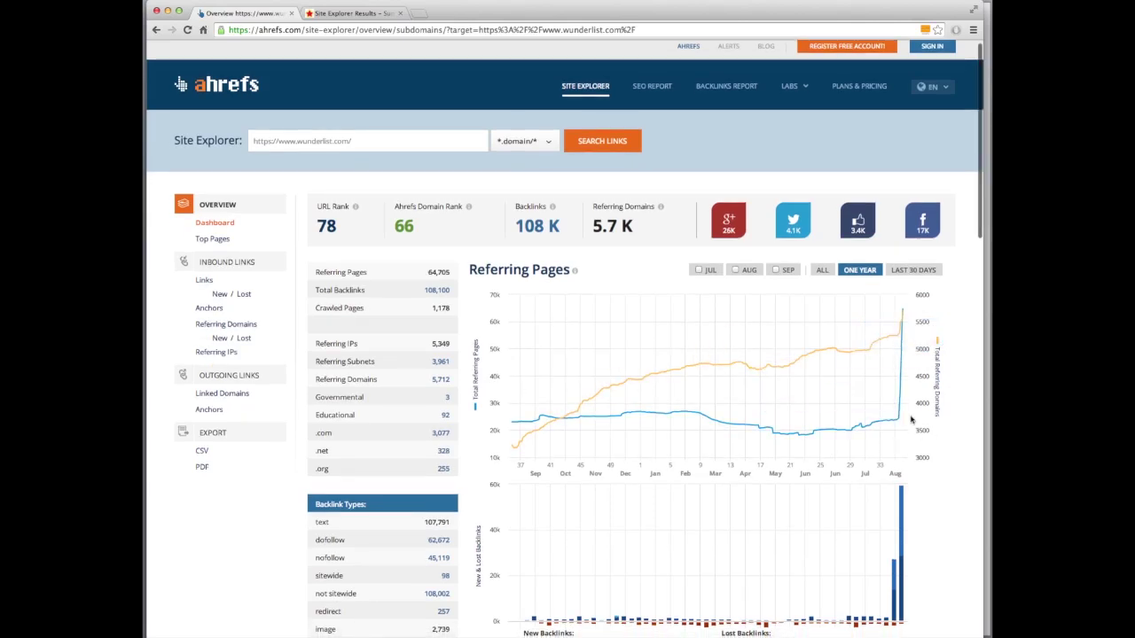
mouse_move(901, 417)
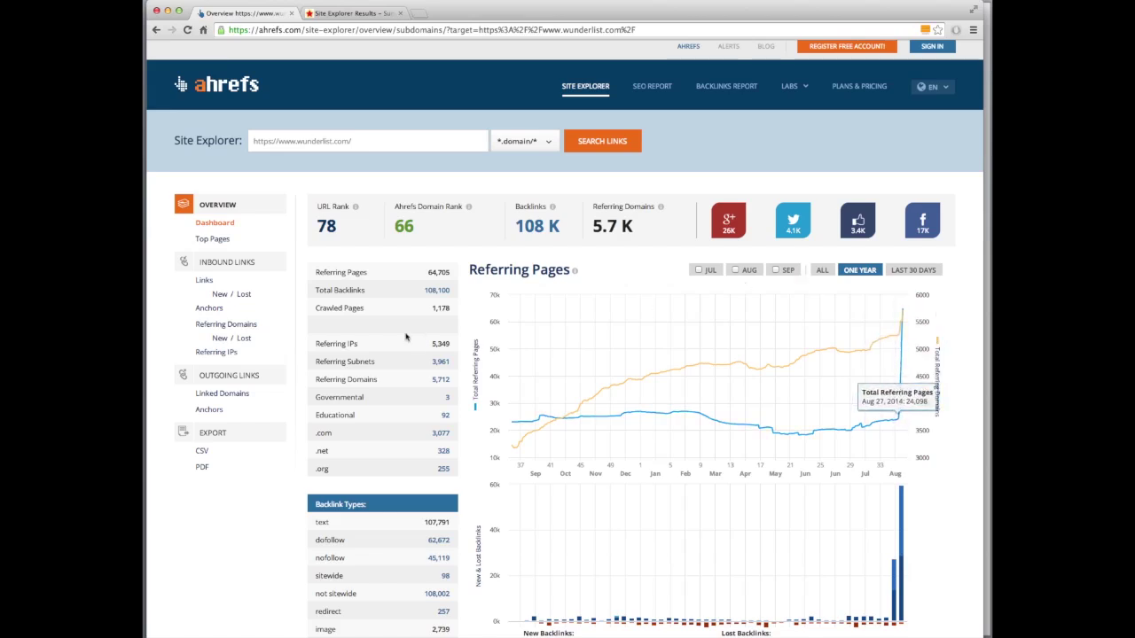
- Open the new inbound links report for wunderlist.com and examine its calendar of new and lost backlinks
left_click(221, 298)
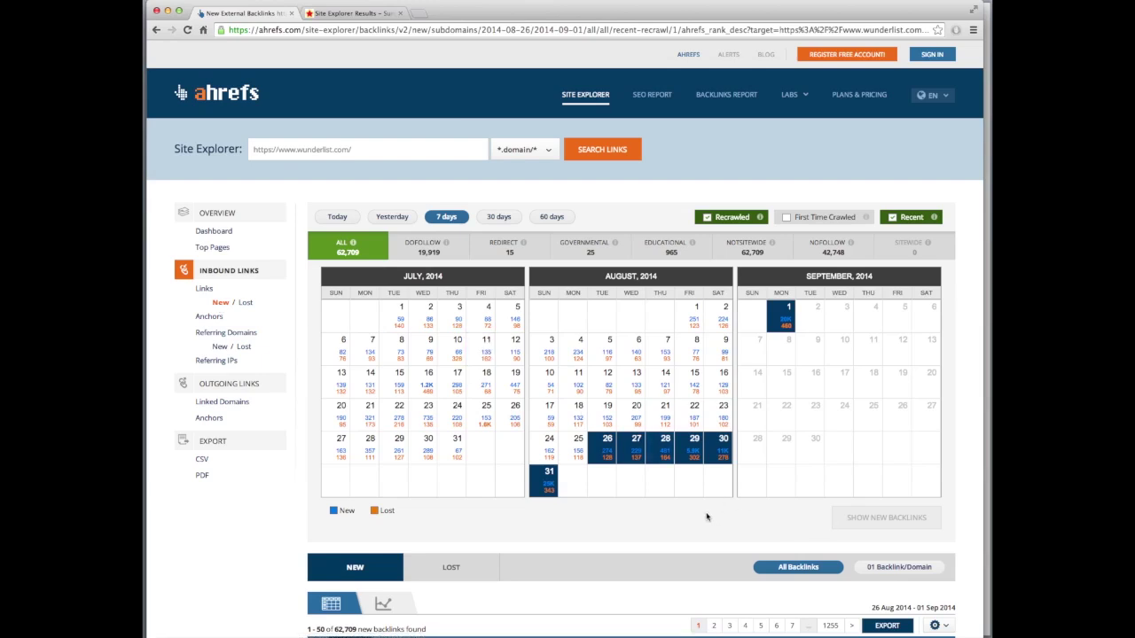
scroll(696, 512, "down", 1)
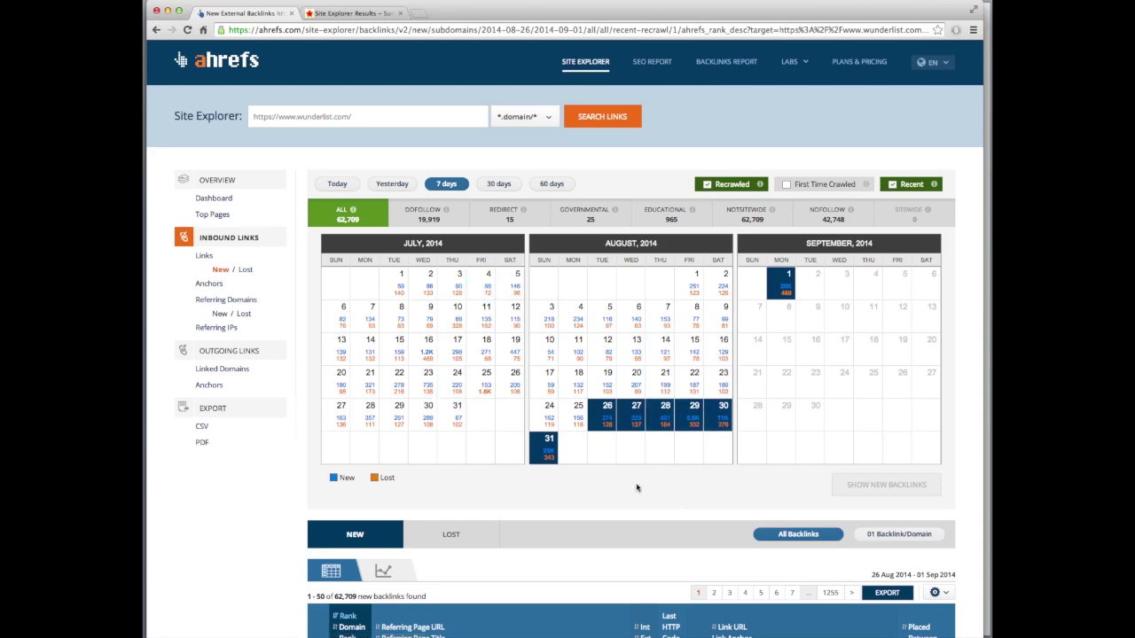
- Limit the new backlinks report to August 28–29, 2014, and review the resulting backlinks table
scroll(636, 487, "down", 3)
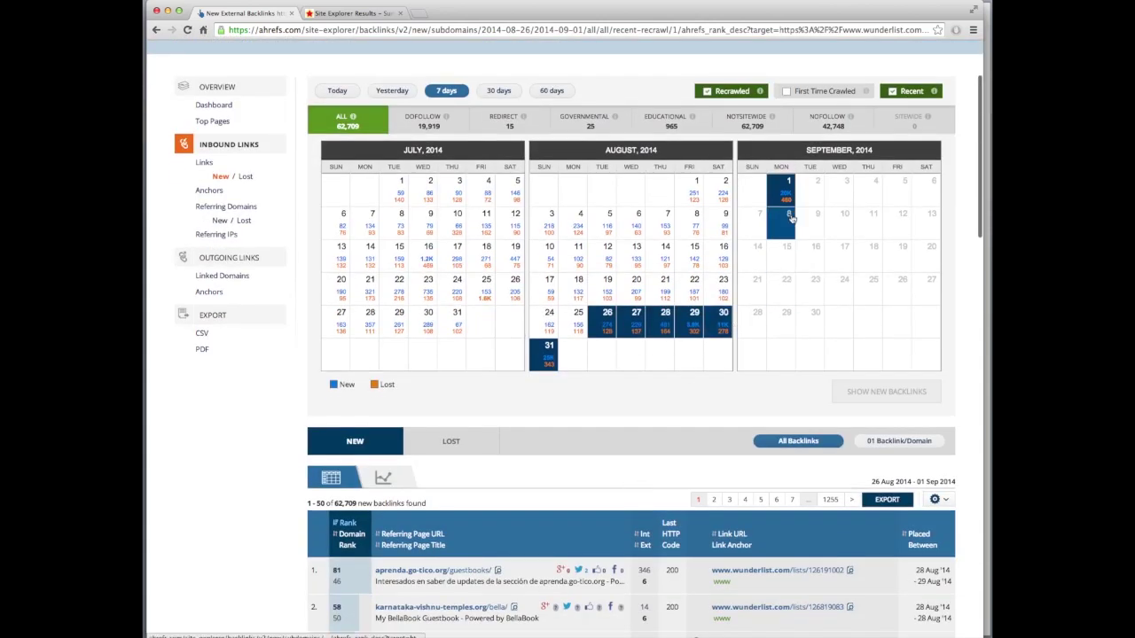
left_click(675, 328)
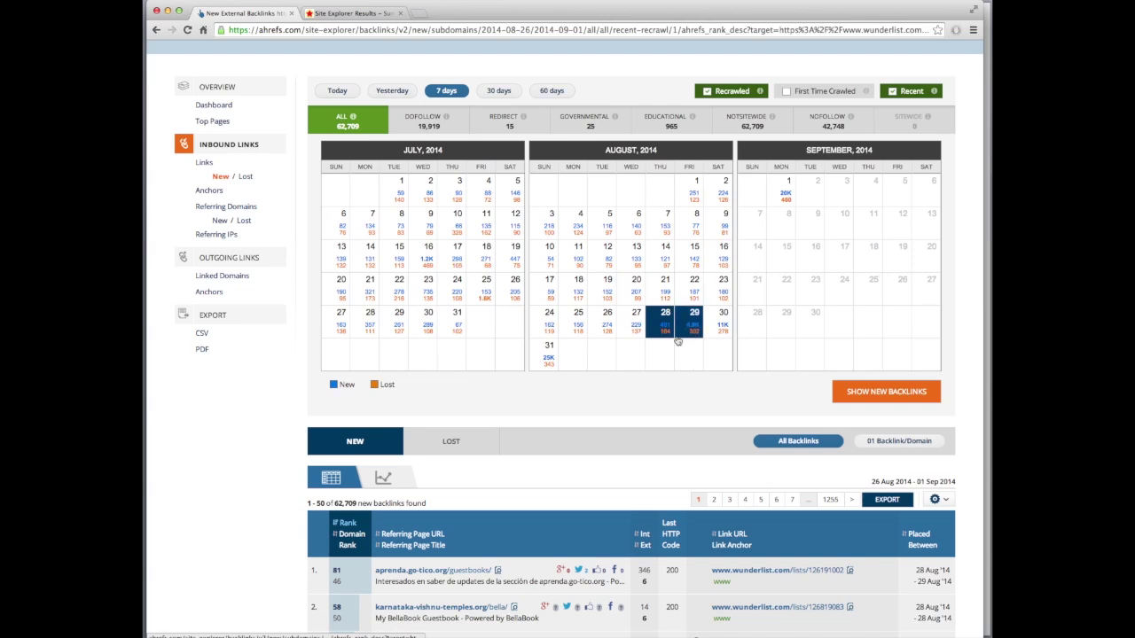
left_click(873, 394)
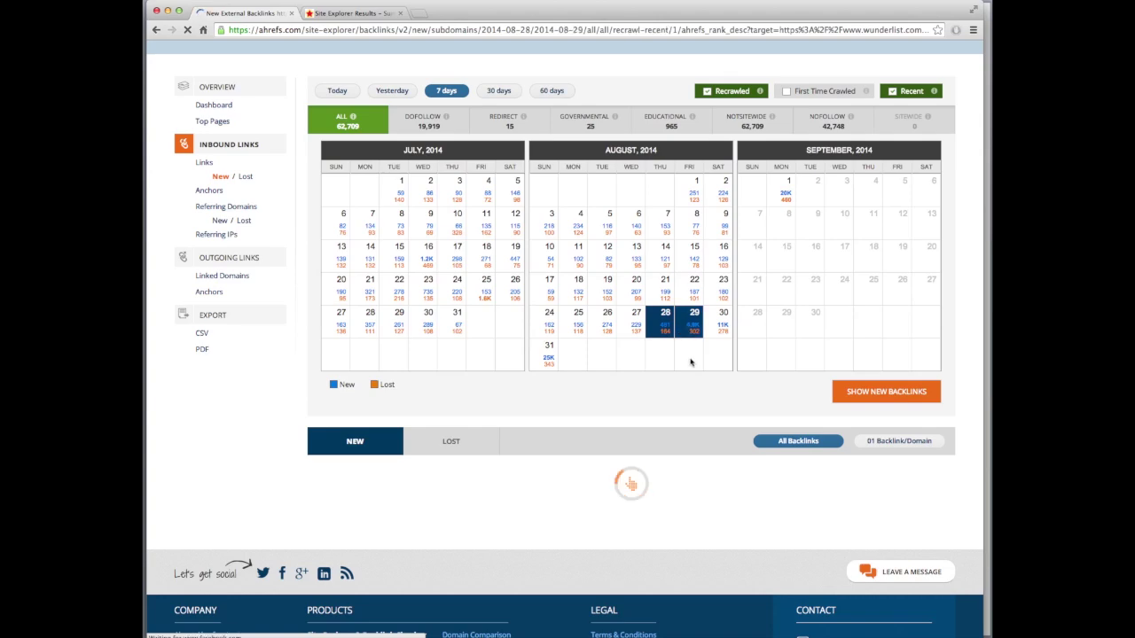
scroll(687, 363, "down", 3)
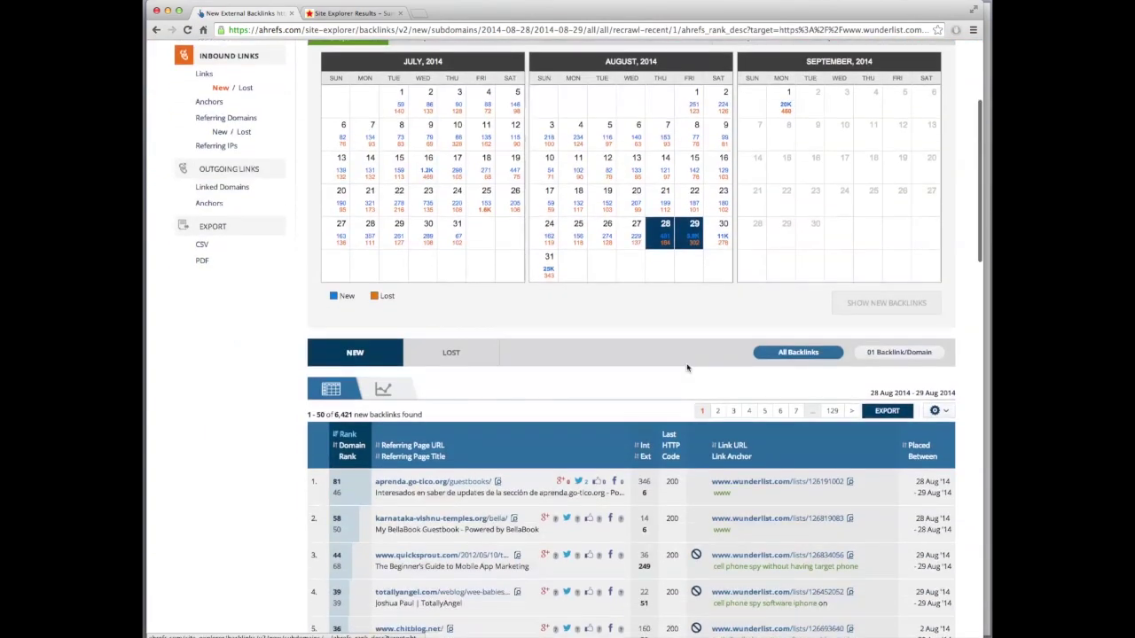
scroll(651, 338, "down", 1)
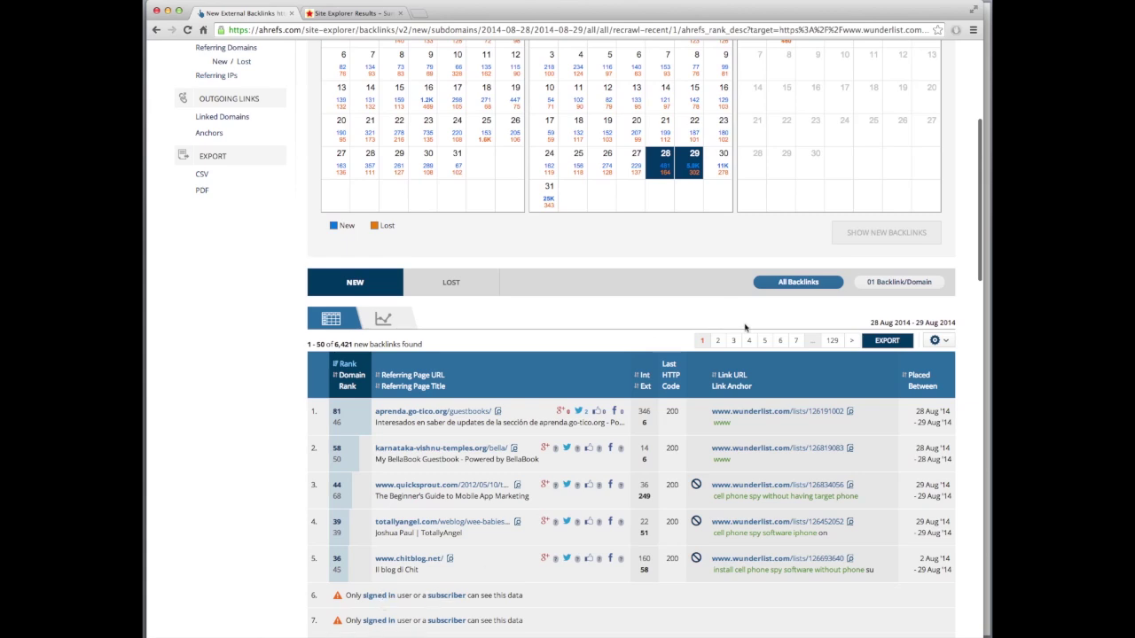
- Sign in to the Ahrefs account with the prefilled e-mail and password
mouse_move(671, 386)
scroll(671, 386, "up", 8)
left_click(931, 54)
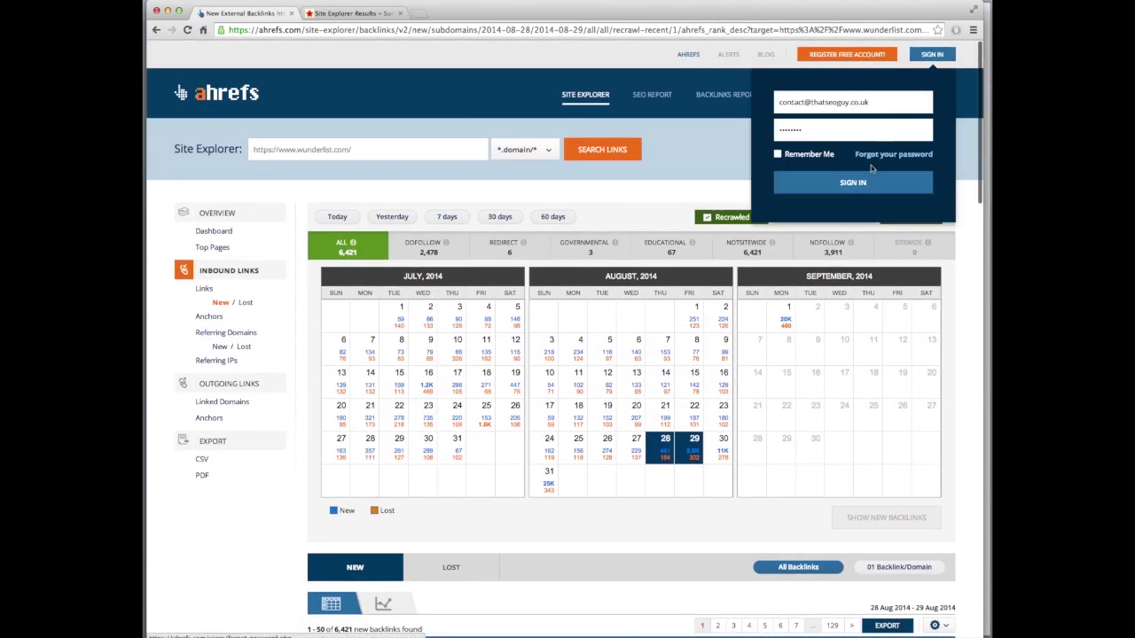
left_click(827, 183)
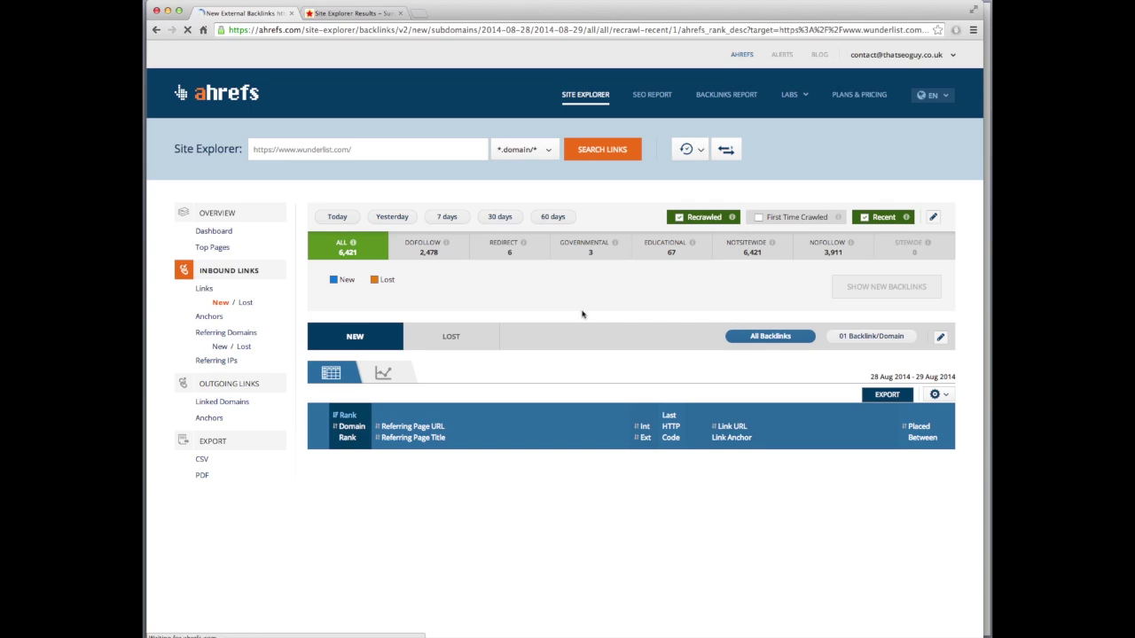
- Examine the new backlinks for August 28–29, 2014, highlighting the Placed Between dates of the first listed backlink
scroll(581, 314, "down", 3)
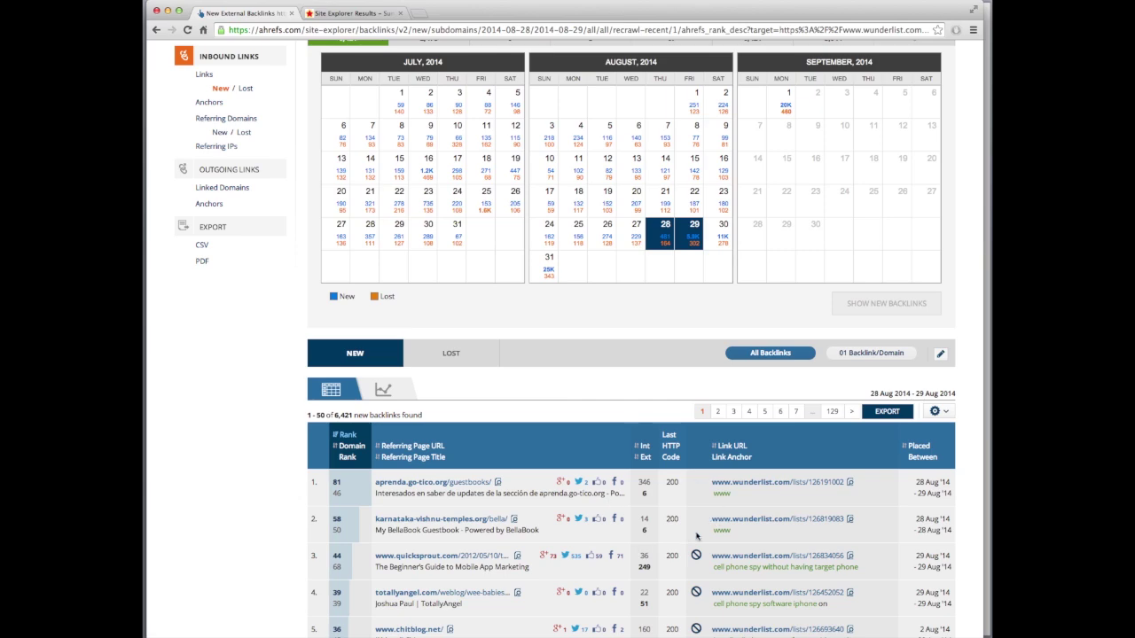
scroll(615, 376, "down", 2)
scroll(585, 368, "up", 2)
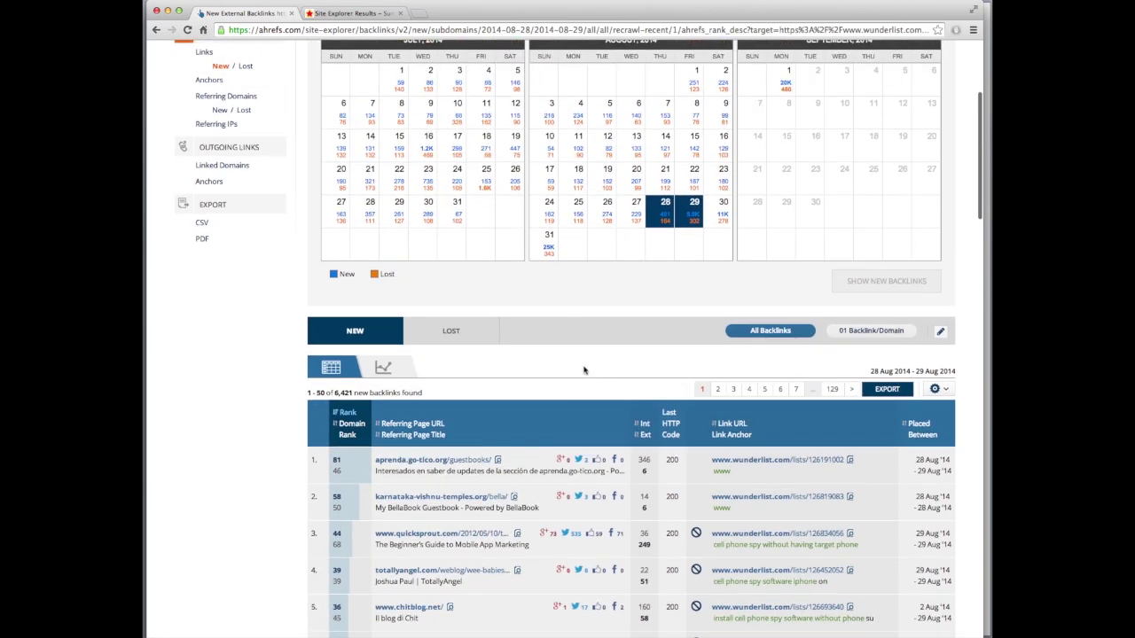
scroll(583, 369, "up", 2)
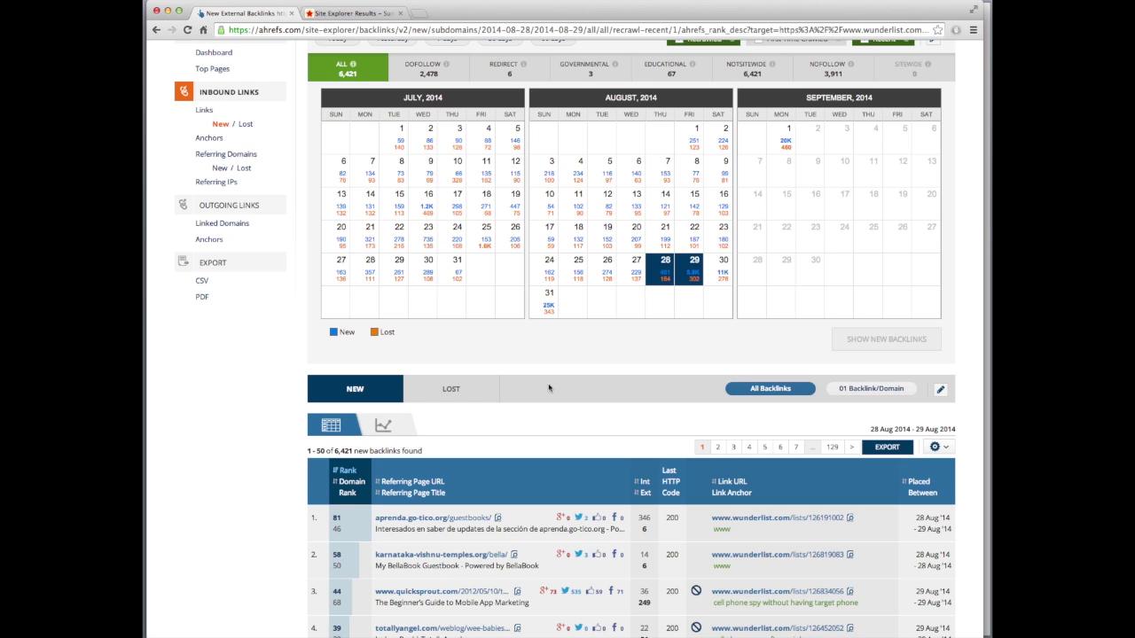
mouse_move(373, 529)
left_mouse_down()
mouse_move(452, 529)
mouse_move(378, 528)
left_mouse_up()
left_click_drag(916, 518, 939, 518)
left_click(942, 519)
double_click(920, 517)
scroll(922, 519, "down", 1)
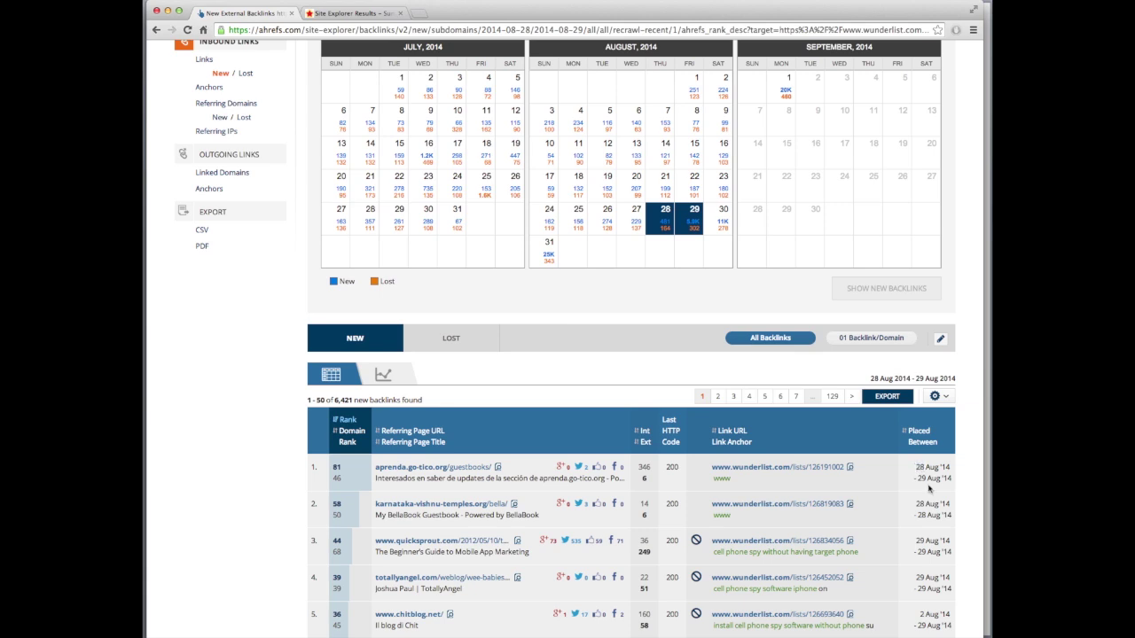
- Examine the first backlink's rank and domain rank, highlighting both values
scroll(927, 480, "down", 1)
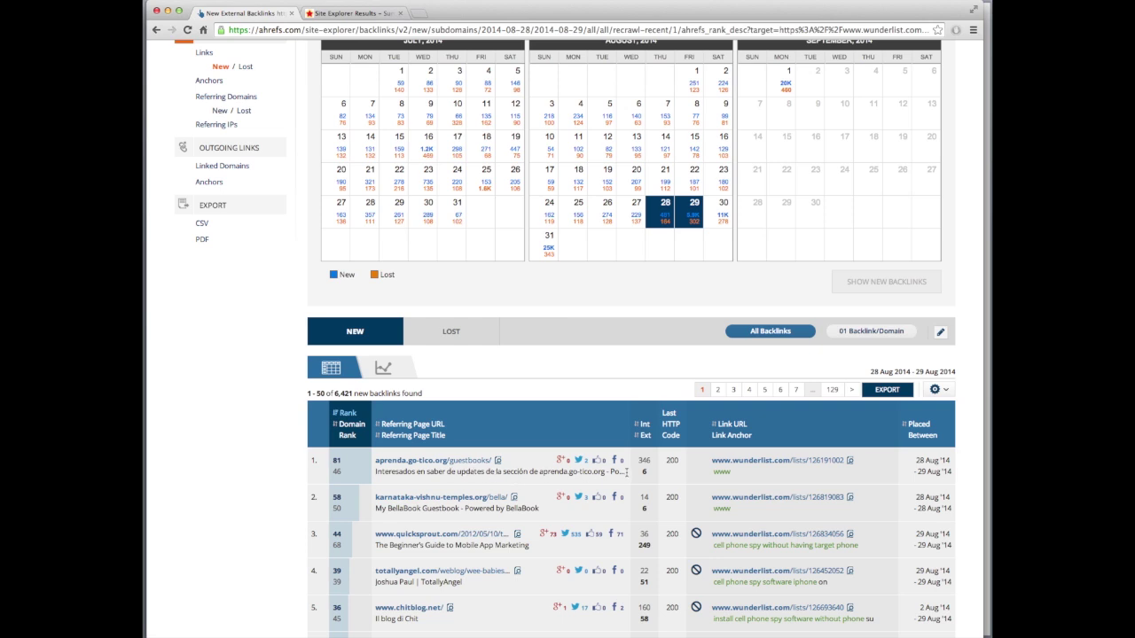
mouse_move(351, 463)
left_mouse_down()
mouse_move(334, 459)
mouse_move(335, 471)
left_mouse_up()
left_click(361, 476)
- Open the inbound Anchors report for wunderlist.com and examine its table of anchor phrases and referring domains
scroll(882, 459, "up", 4)
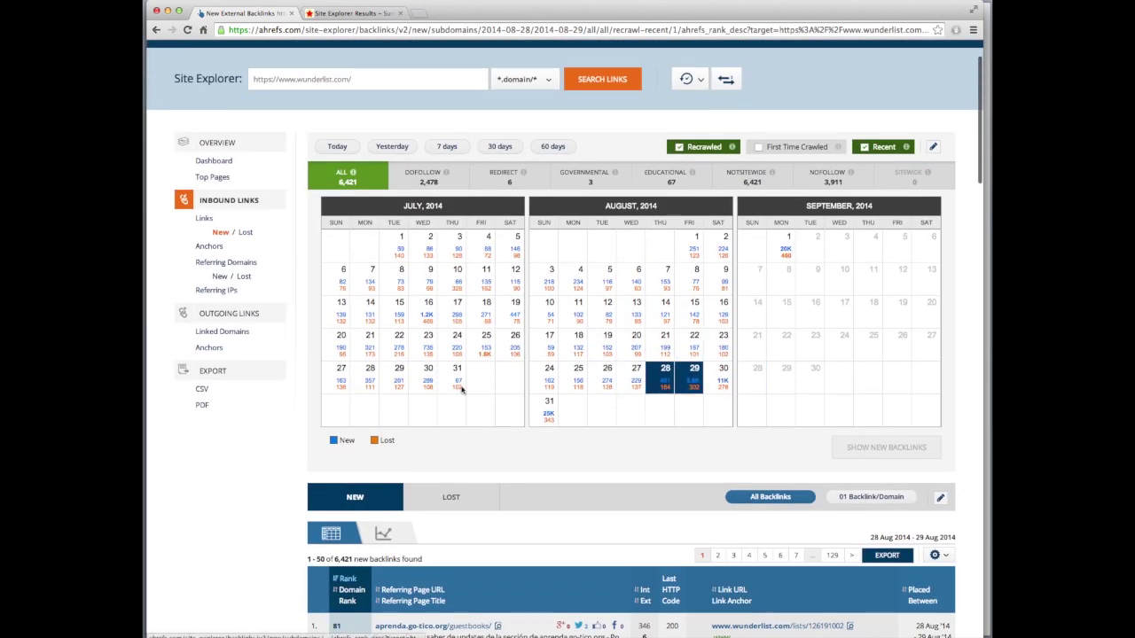
scroll(437, 451, "up", 2)
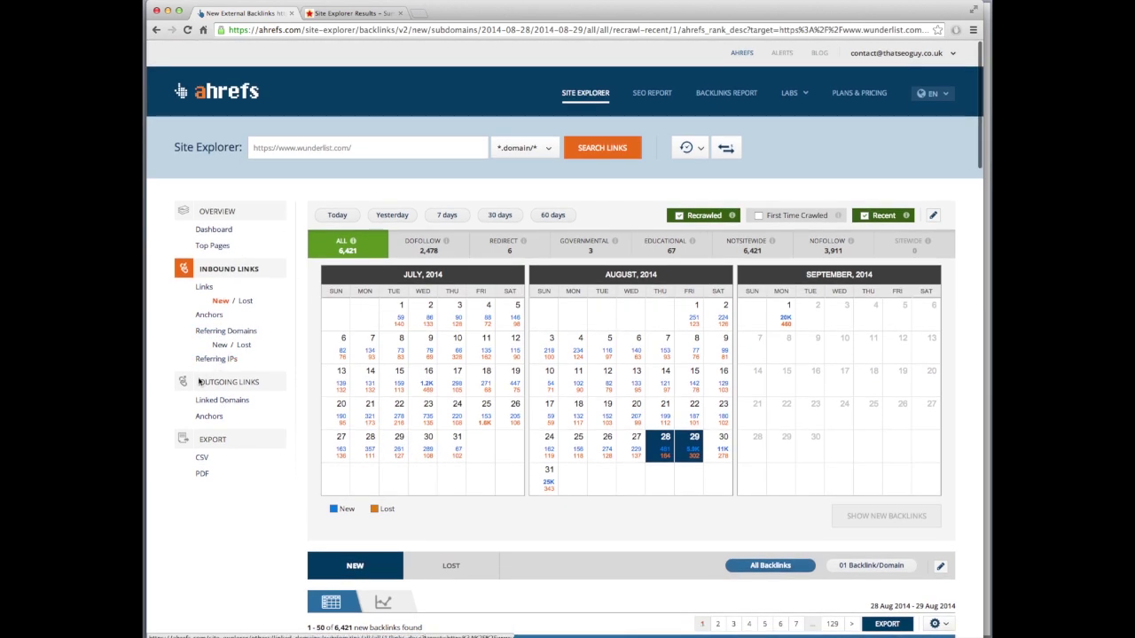
scroll(202, 378, "down", 1)
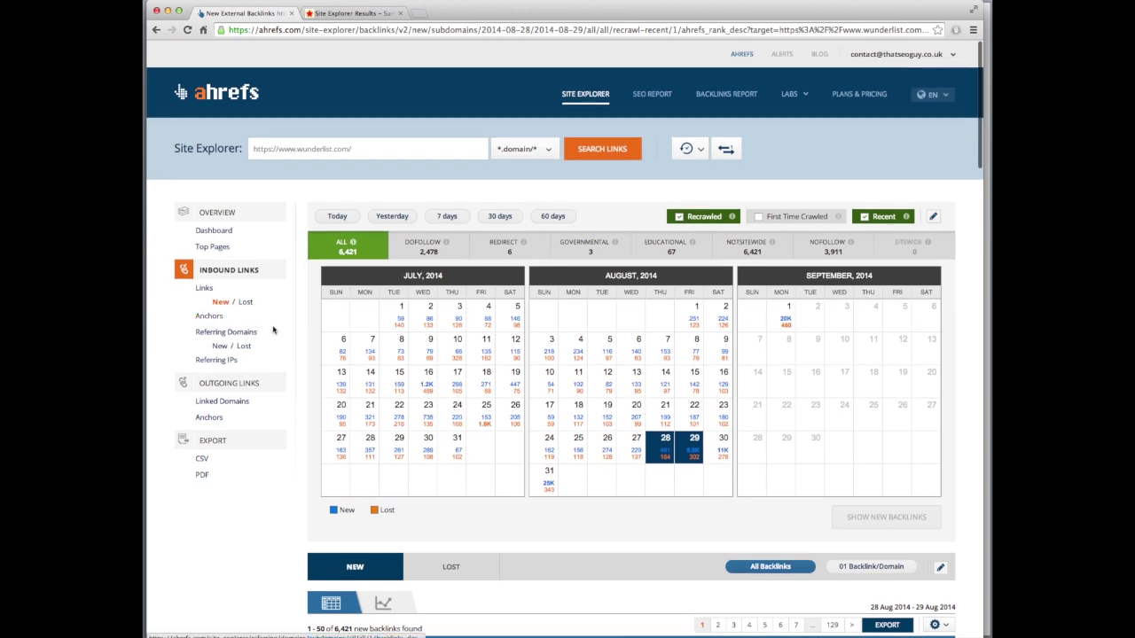
left_click(210, 316)
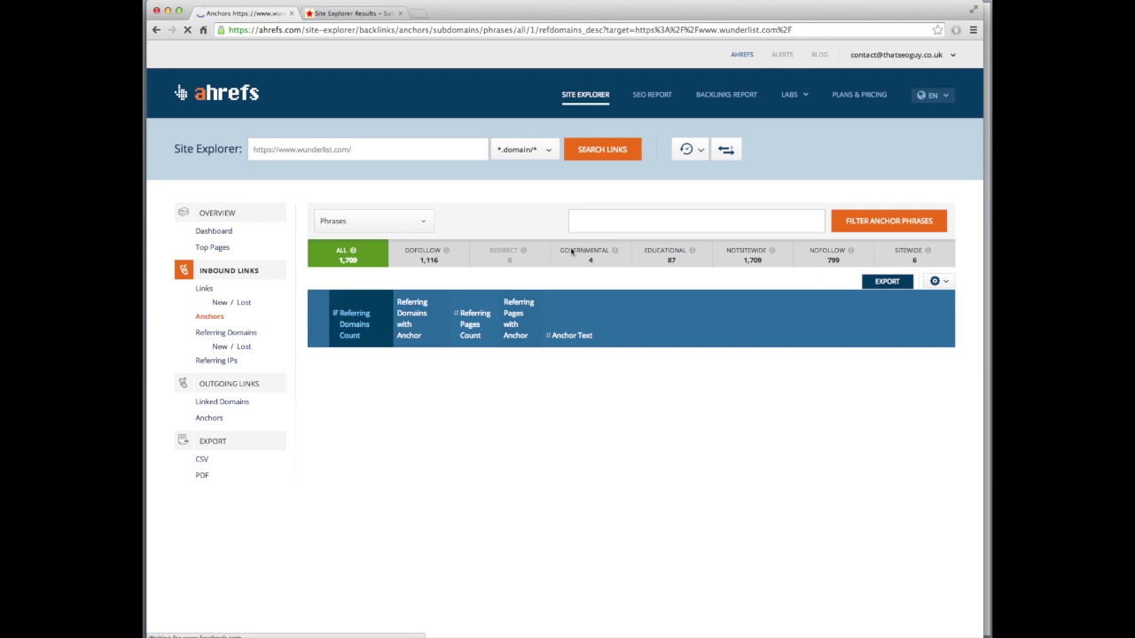
scroll(638, 305, "down", 2)
scroll(650, 306, "down", 3)
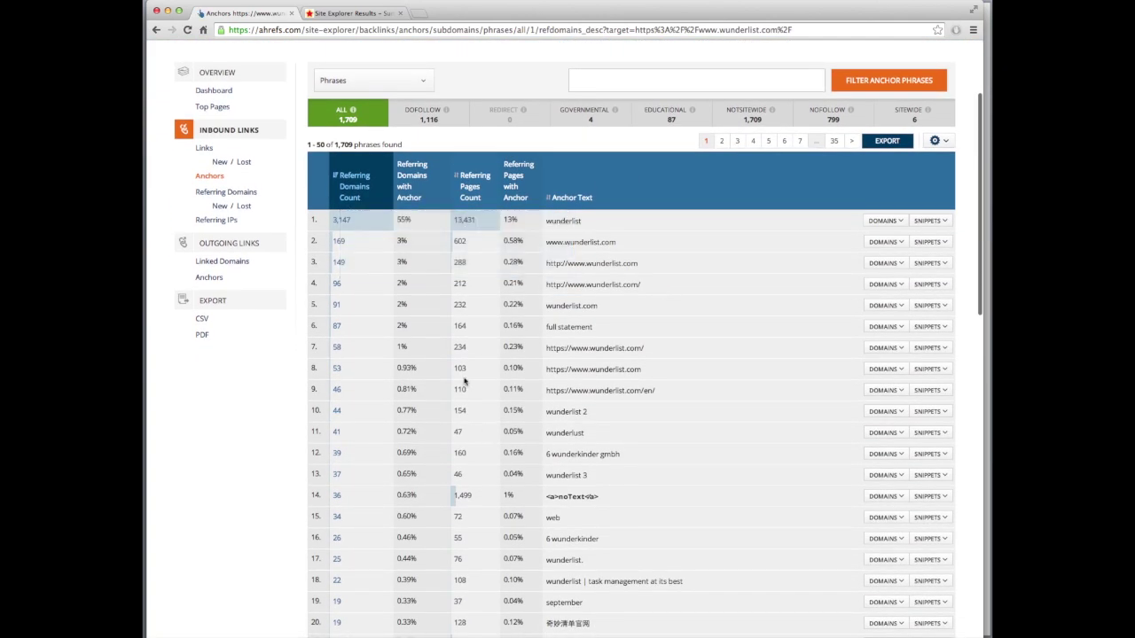
scroll(381, 293, "up", 2)
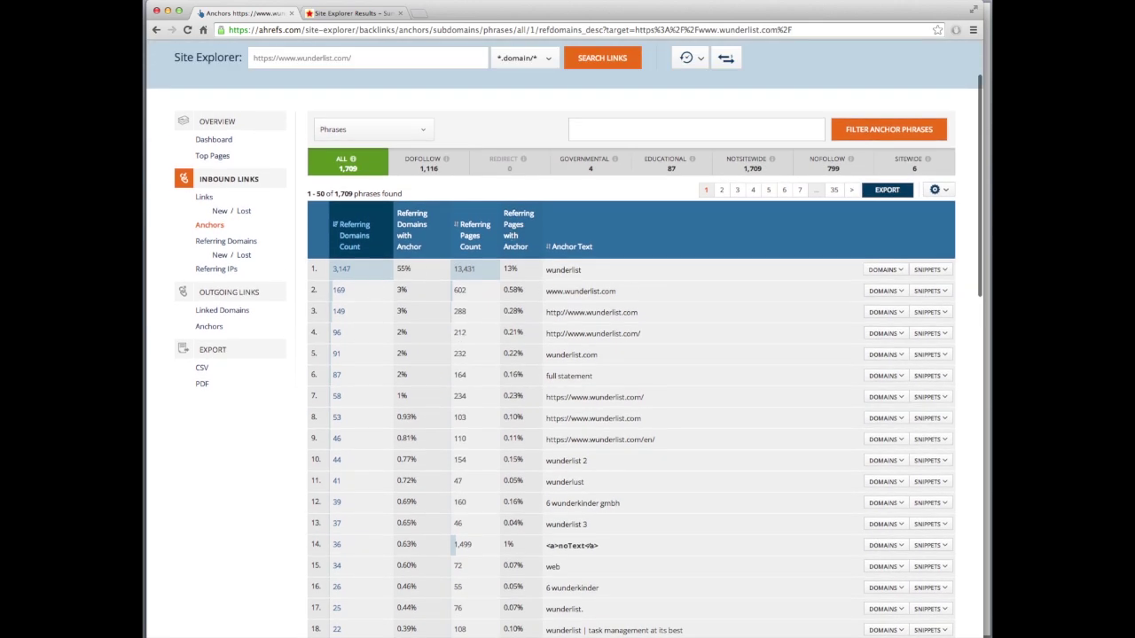
- Switch to Majestic SEO, review the Anchor Text report for wunderlist.com, and return to the Ahrefs anchors to compare them
left_click(353, 13)
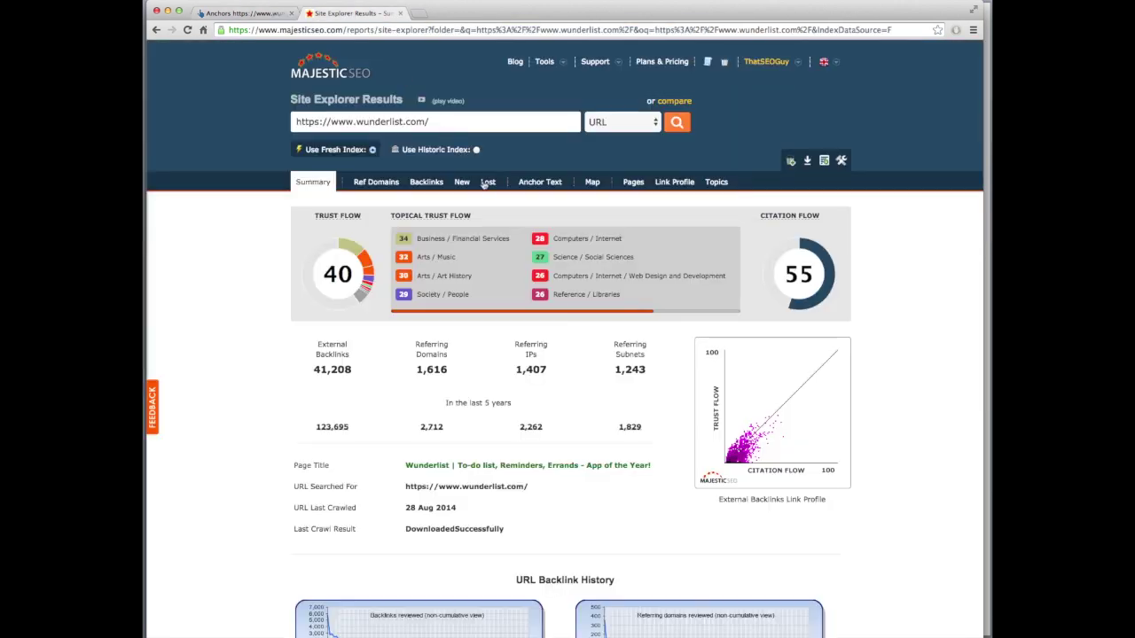
left_click(549, 183)
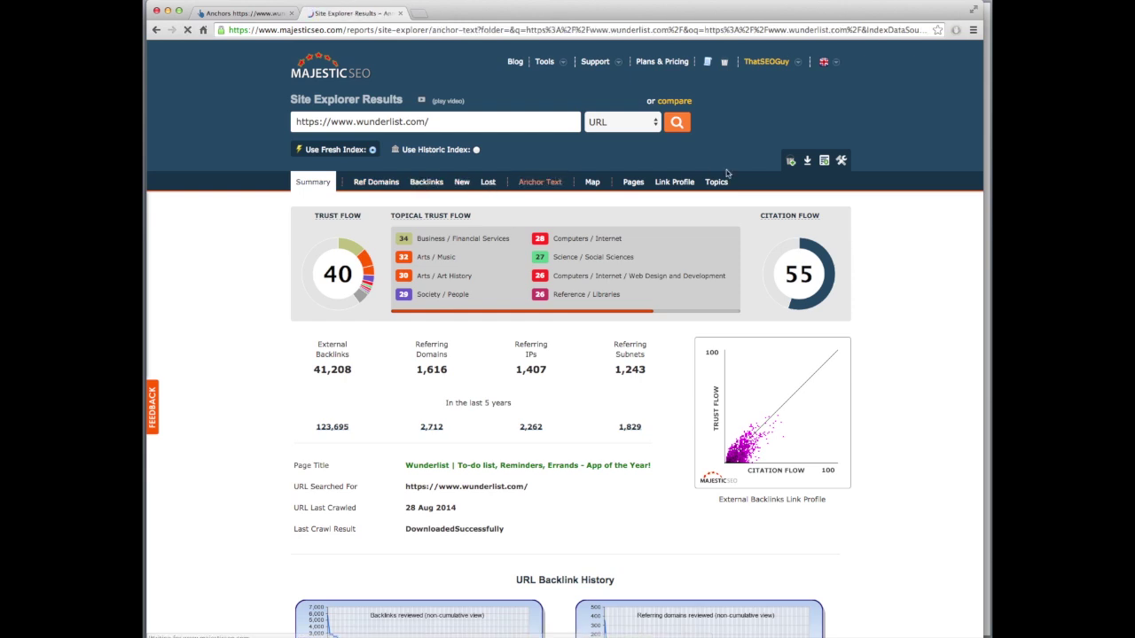
scroll(740, 181, "down", 2)
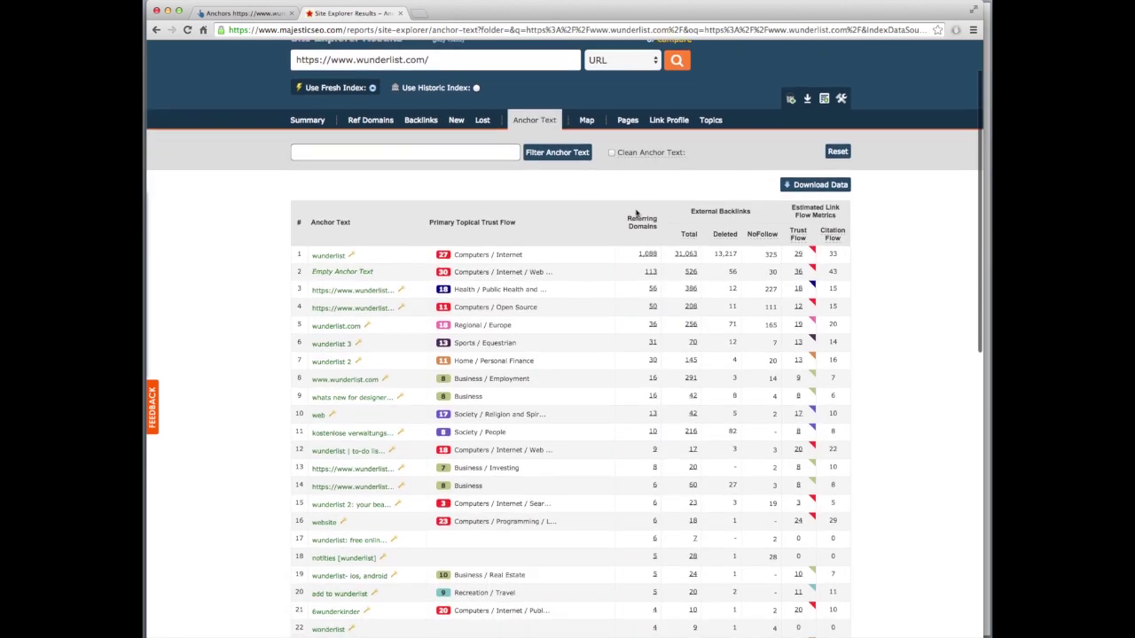
left_click(244, 13)
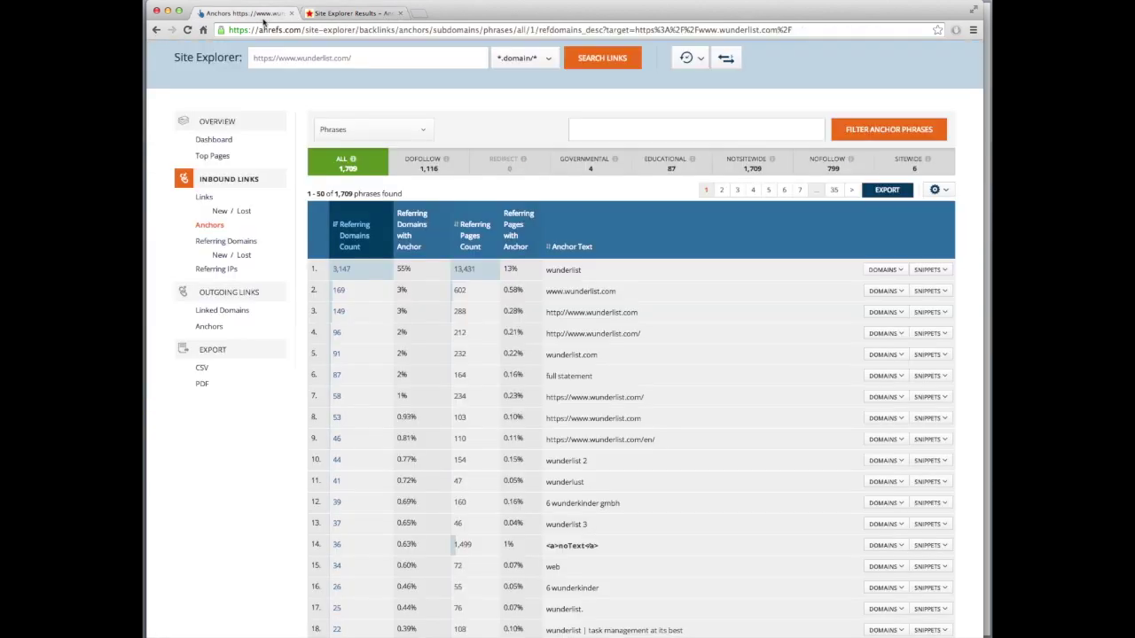